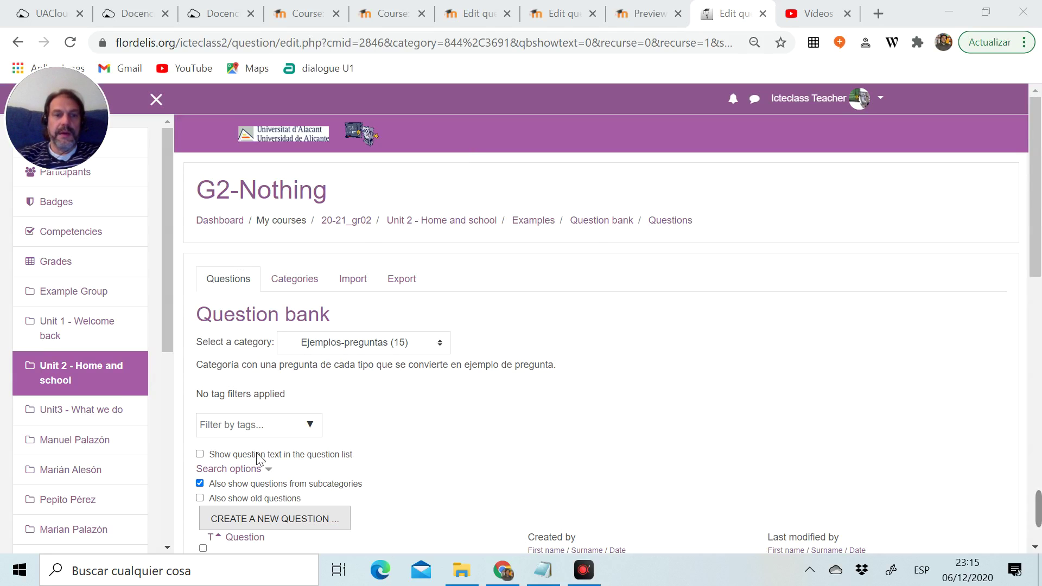
- Begin a new question and select the Drag and drop into text type
click(261, 518)
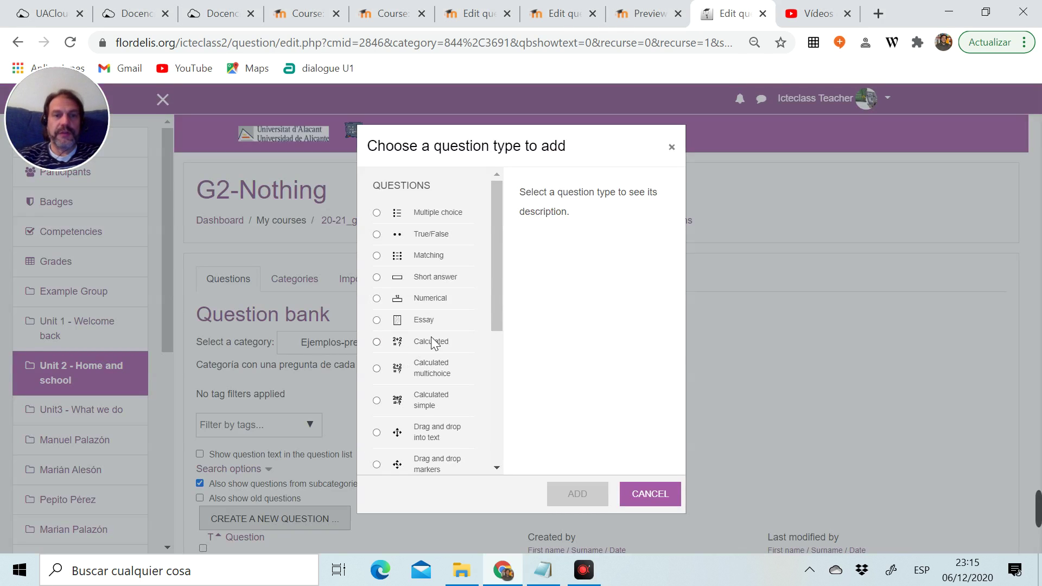
drag(494, 283, 478, 343)
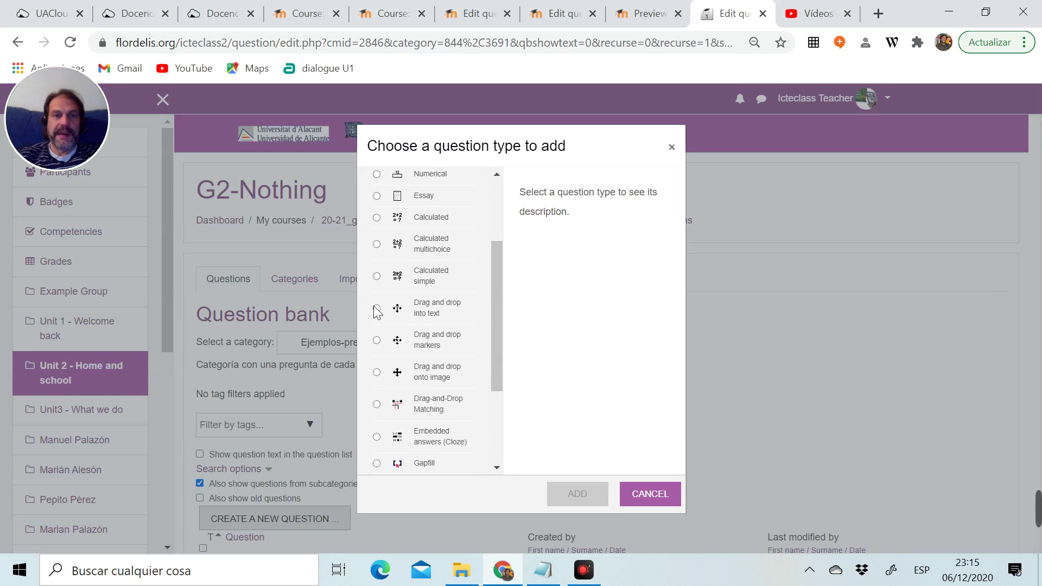
click(408, 322)
- Open the question form and name the question 'A13-TrainsVocabulary'
click(571, 494)
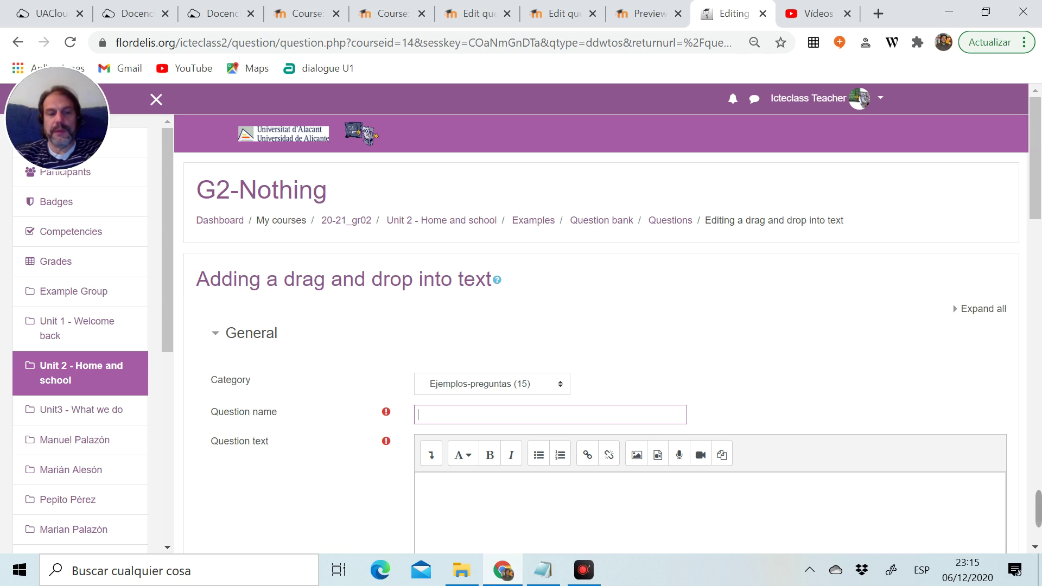
text(A13)
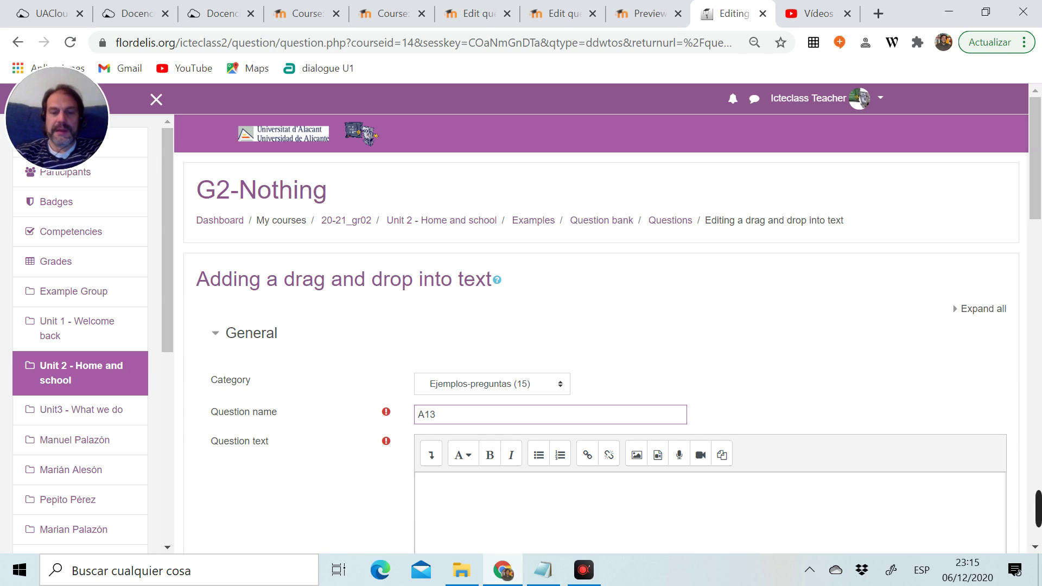
text(-Tra)
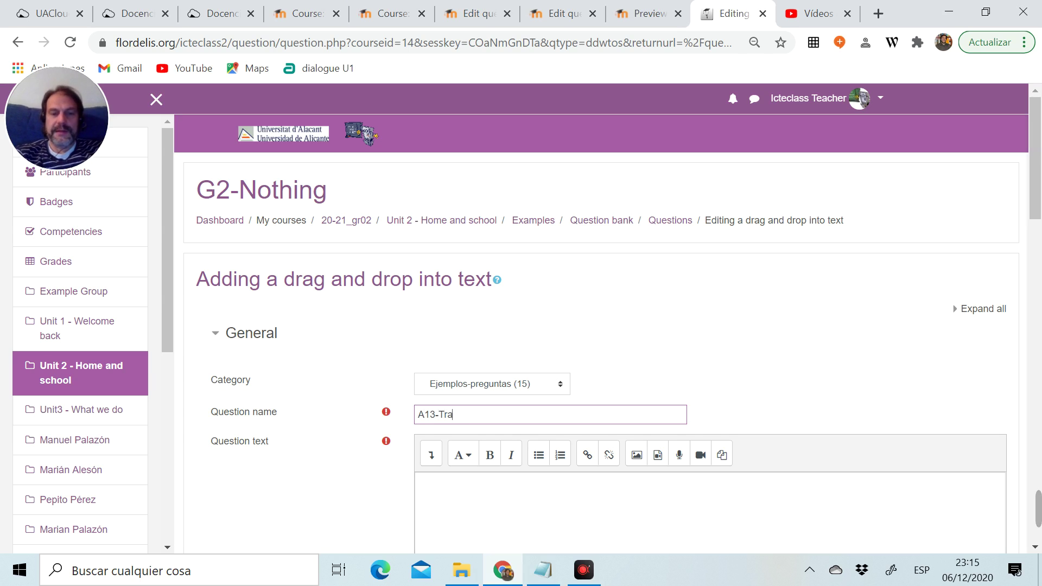
text(insVoc)
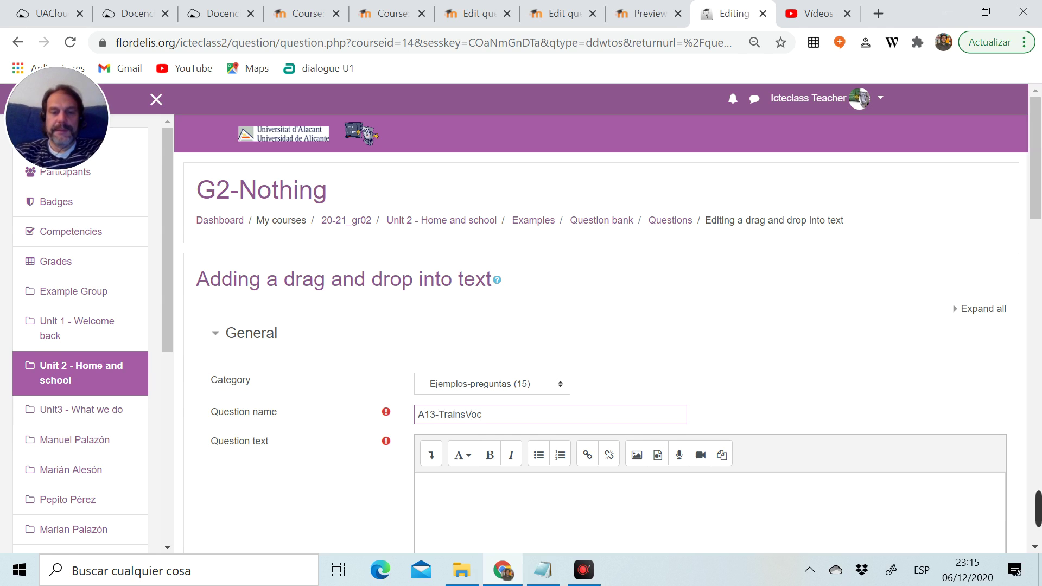
text(abulary)
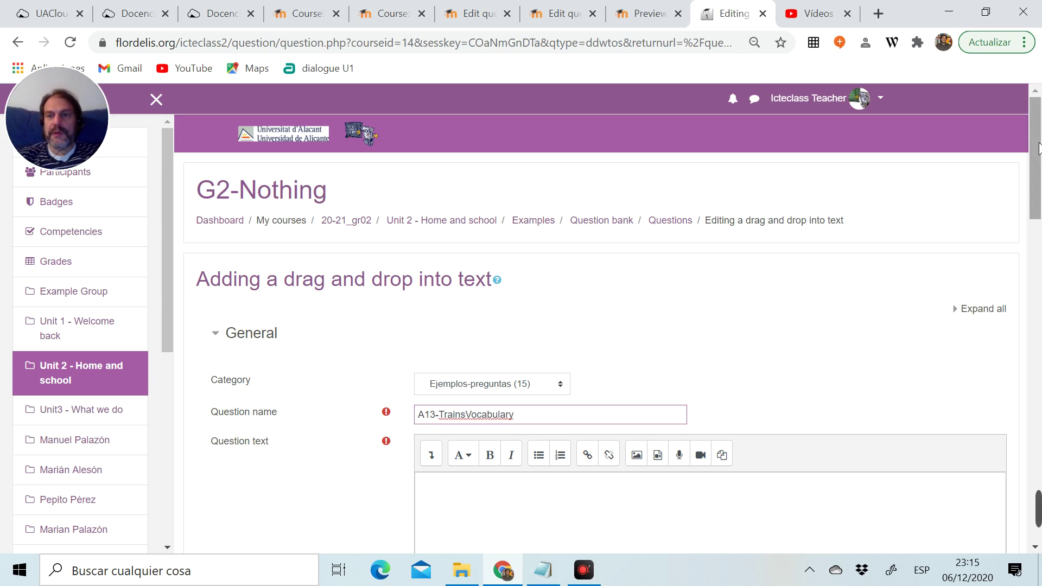
scroll(1037, 195, down, 3)
- Paste the prepared train vocabulary paragraphs into the Question text editor and review them
click(429, 312)
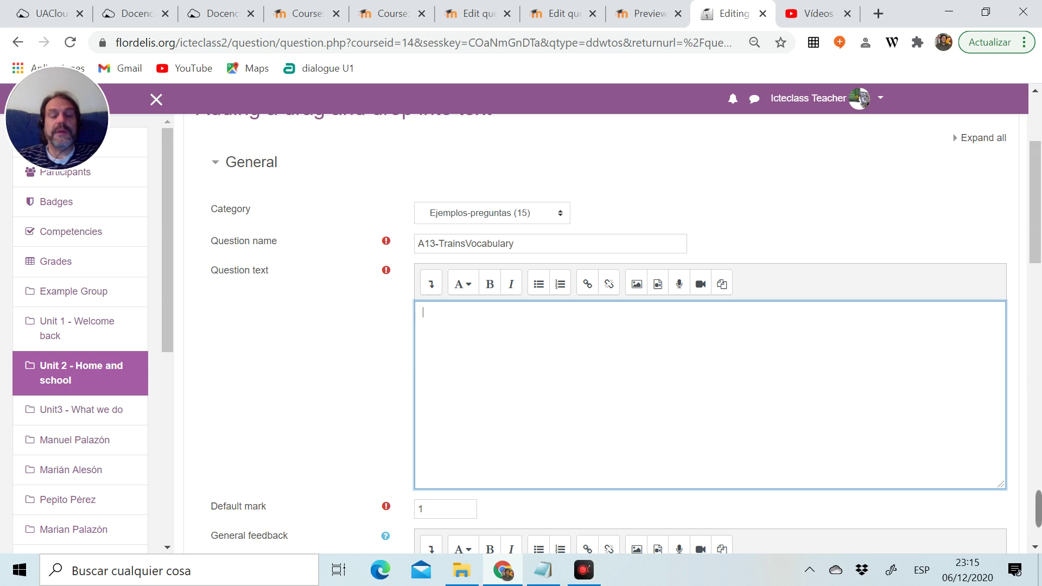
text(Arrival times are the times of the trains coming into the station.  Peak time is the period of time when lots of people are taking the train. It is the busy time. It is expensive to take the train during peak times and it is cheaper to take it during off-peak times.  If you want to go somewhere and come back, you buy a return ticket. If you want to go somewhere but NOT come back, you buy a single ticket. The price of a ticket is called the fare)
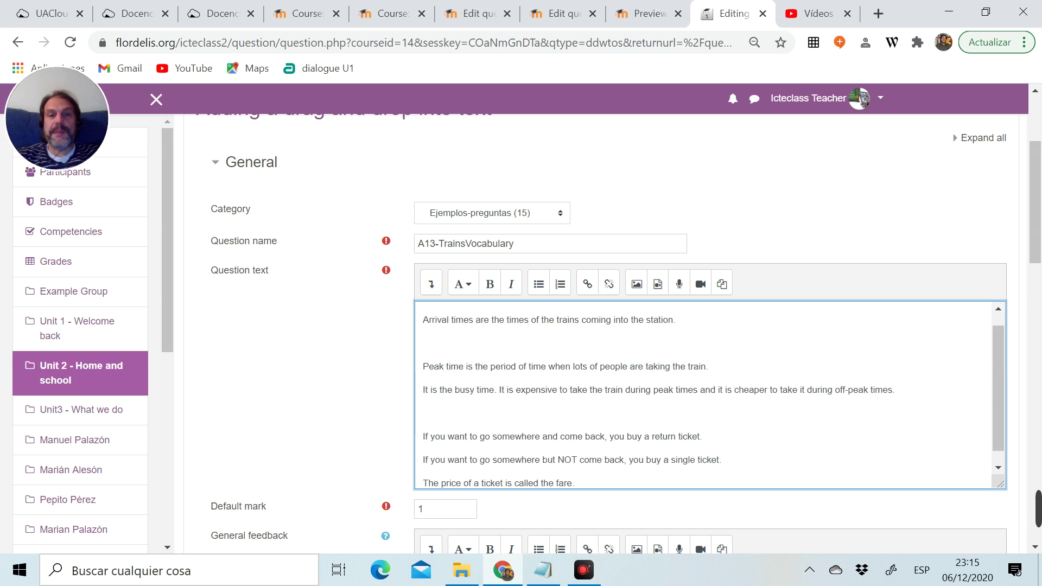
drag(999, 367, 999, 333)
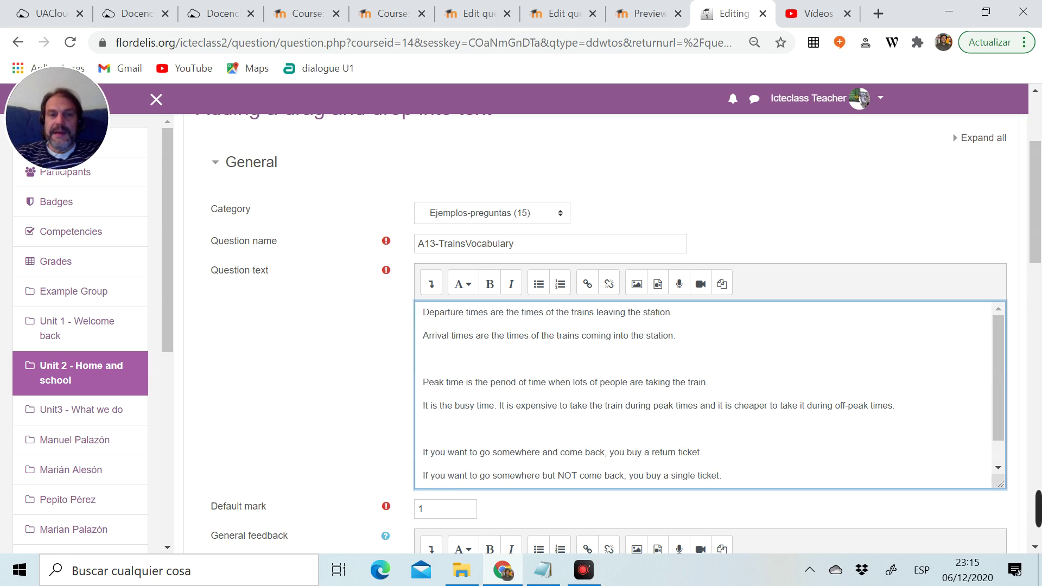
drag(499, 312, 504, 335)
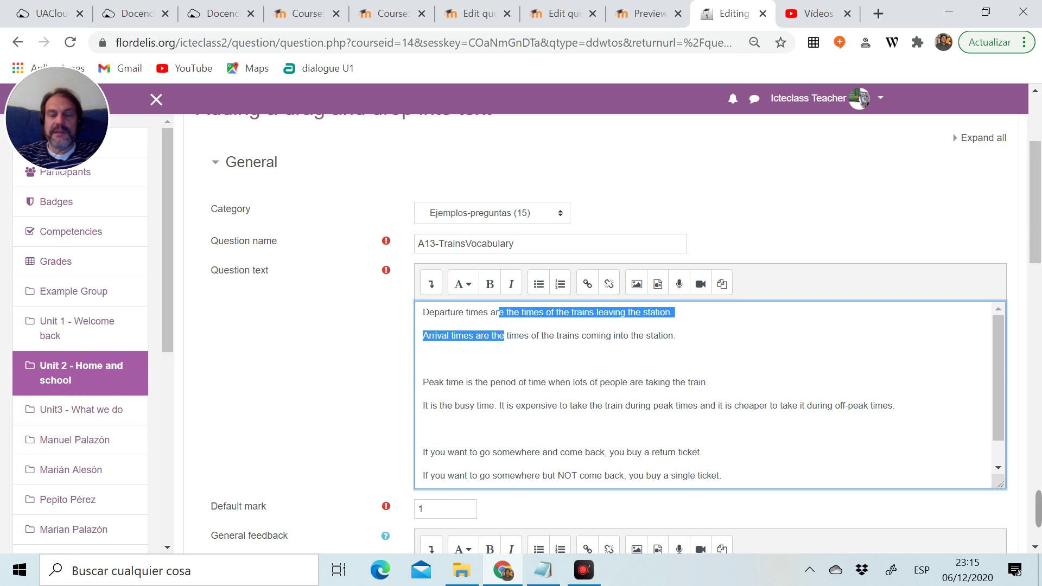
drag(589, 382, 597, 406)
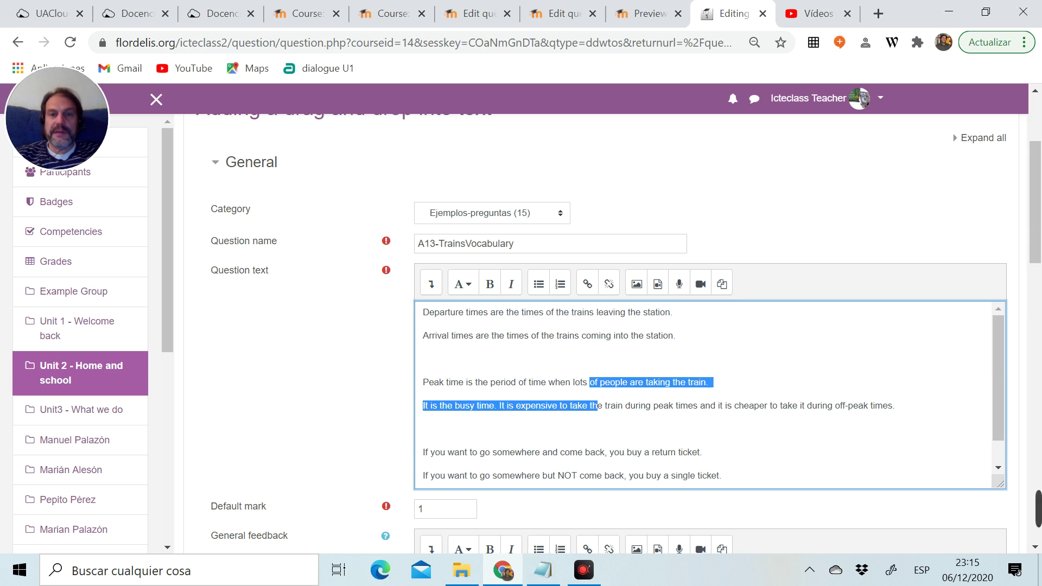
drag(998, 360, 998, 381)
drag(614, 422, 574, 468)
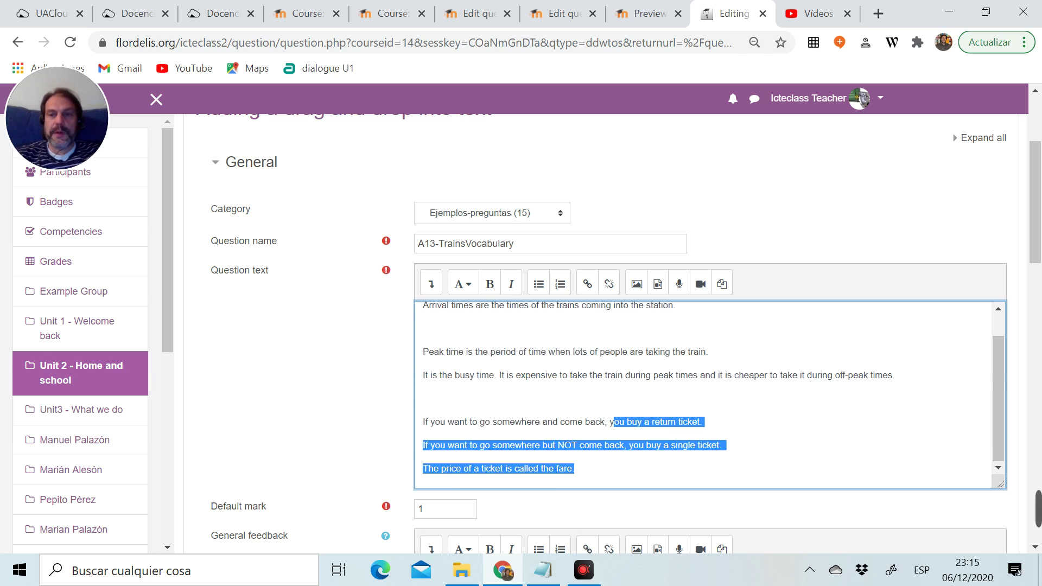
drag(995, 386, 994, 359)
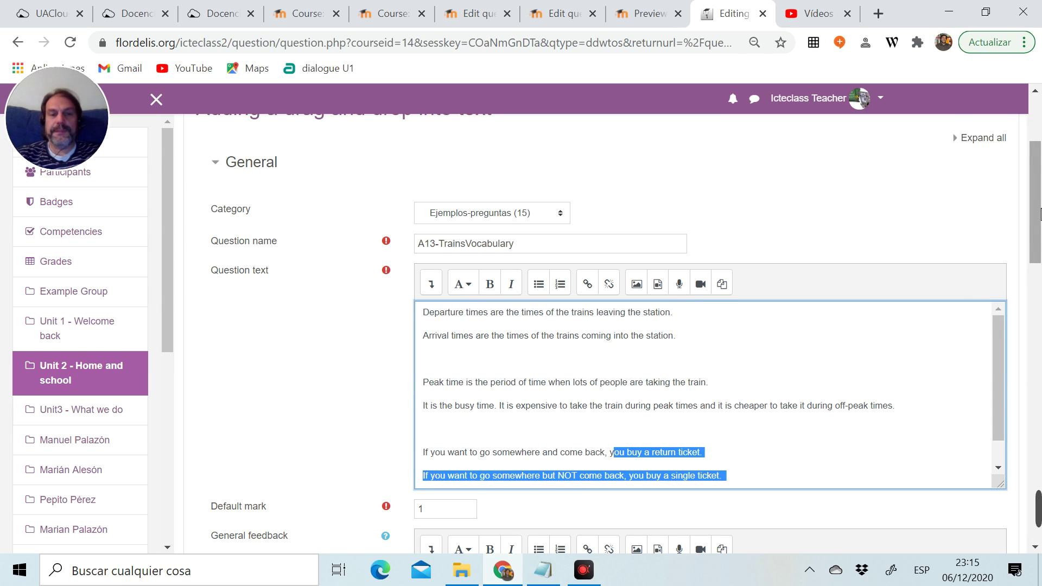
scroll(1040, 213, down, 1)
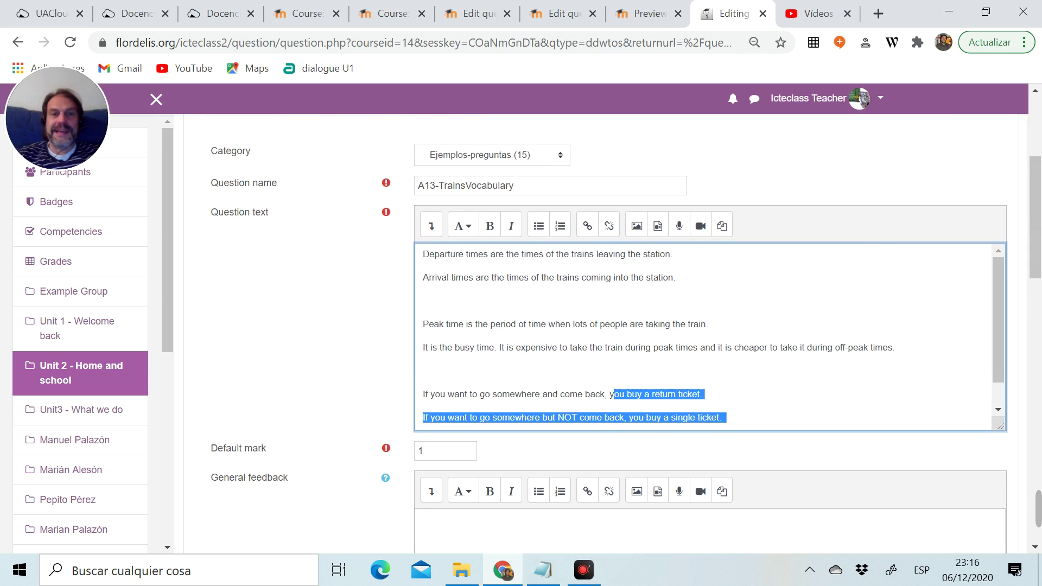
- Replace the word Departure in the question text with gap [[1]]
double_click(443, 254)
key(ctrl+c)
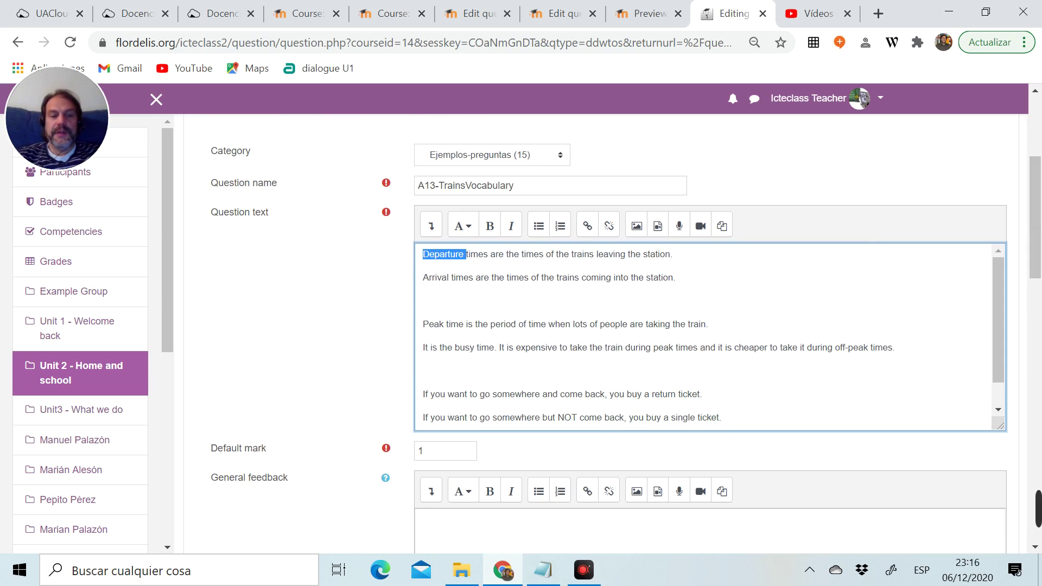
key(BackSpace)
text([)
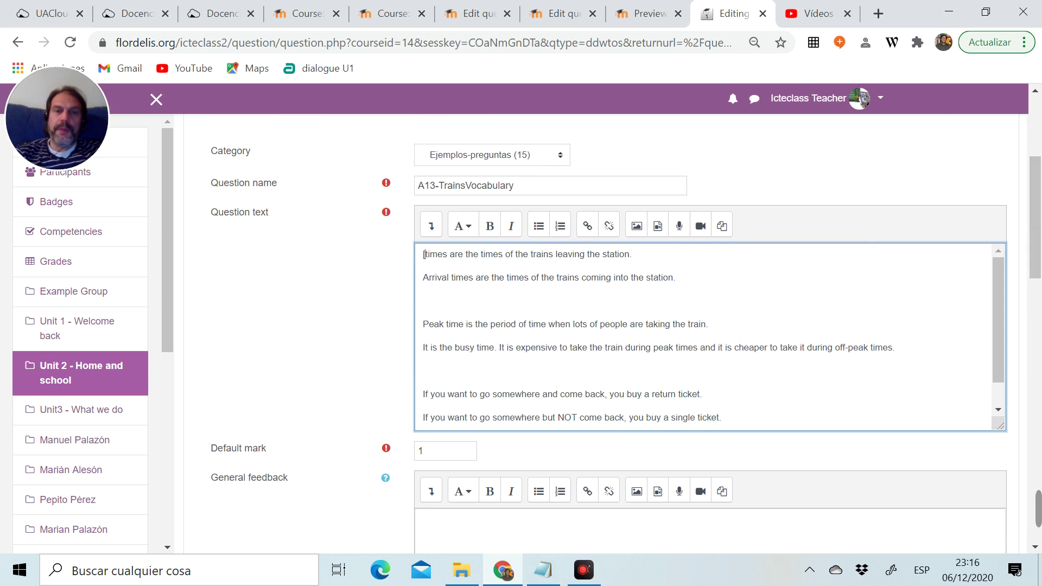
text([1)
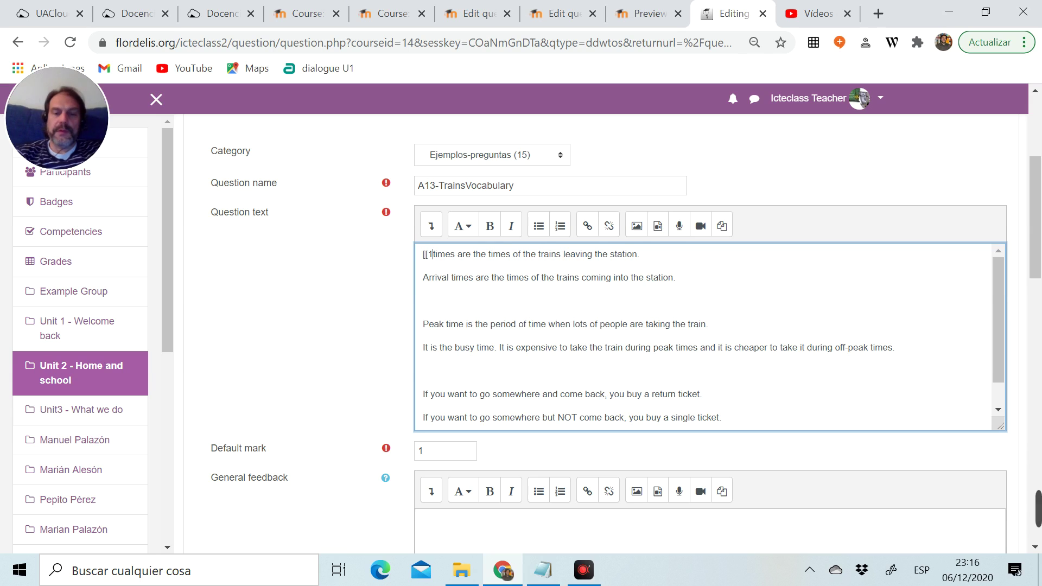
text(]])
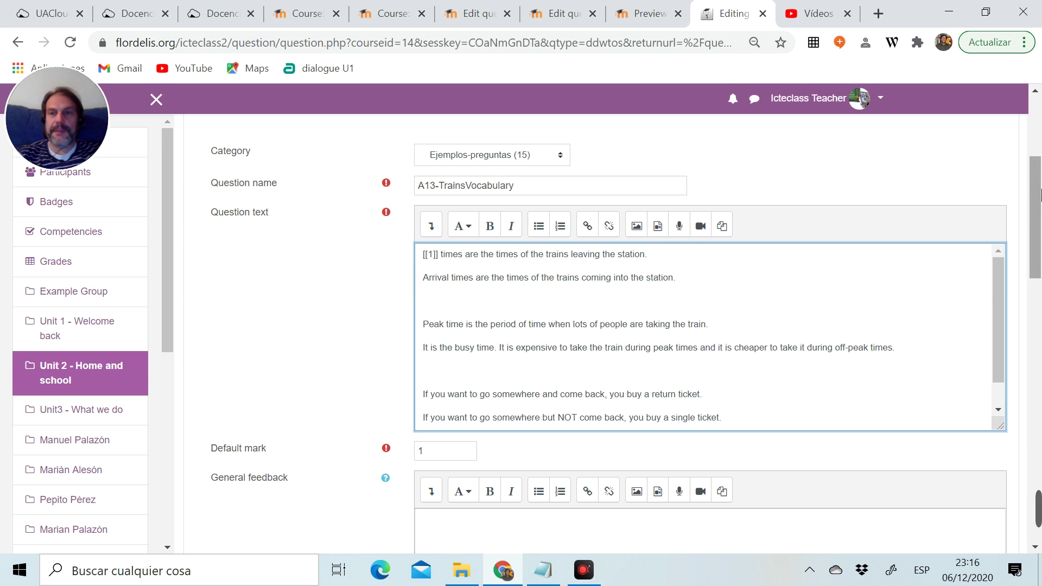
- Enter Departure as Choice [[1]]'s answer and turn on Shuffle
drag(1034, 194, 1029, 304)
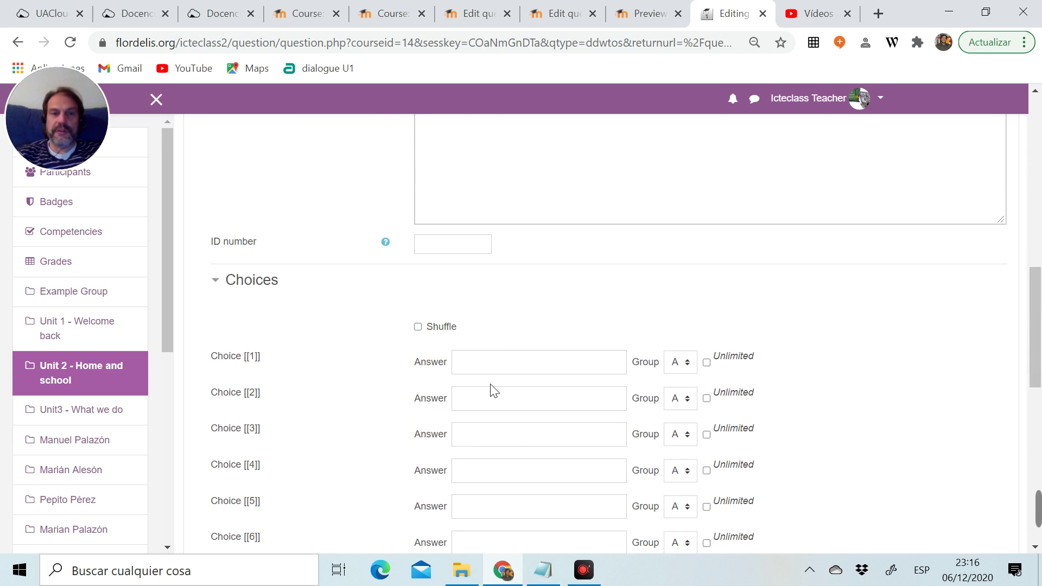
drag(228, 358, 264, 360)
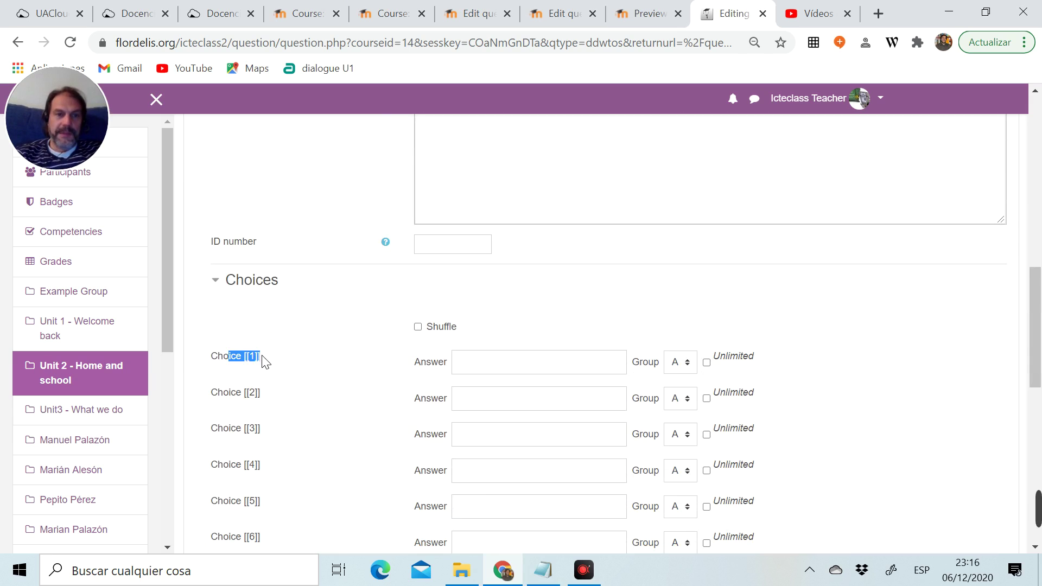
click(456, 362)
key(ctrl+v)
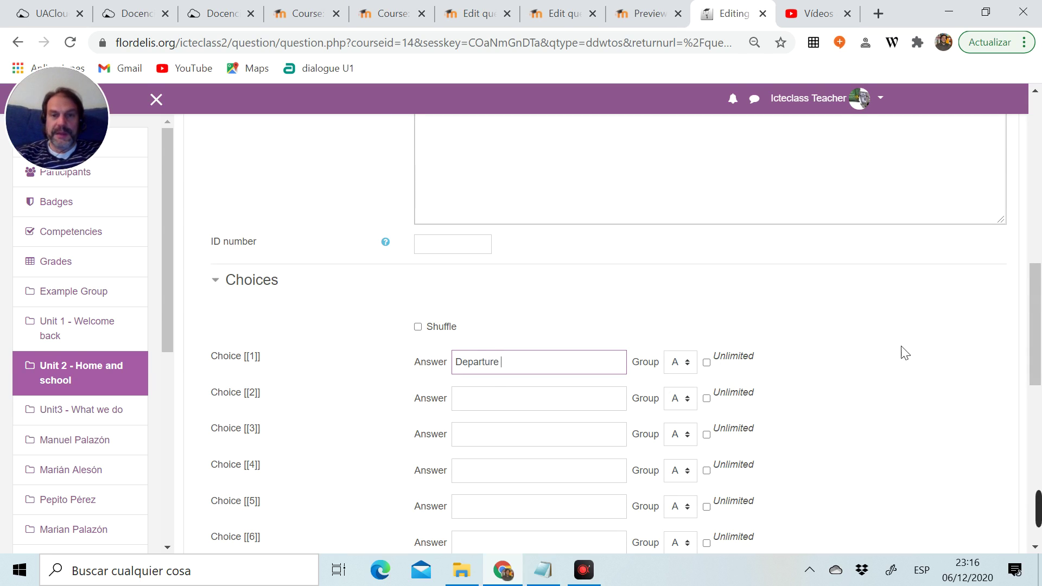
click(418, 328)
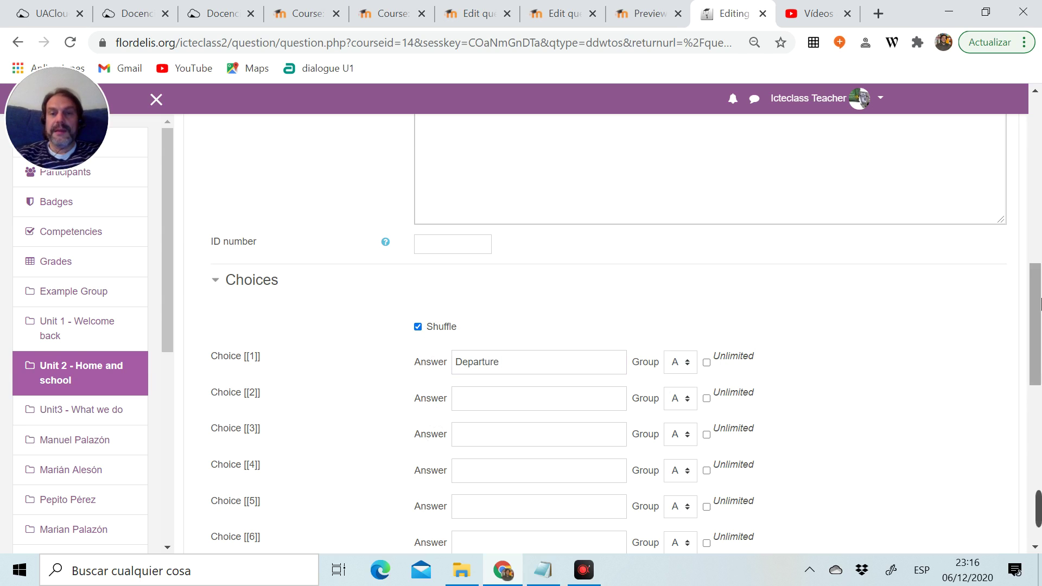
drag(1041, 304, 1041, 211)
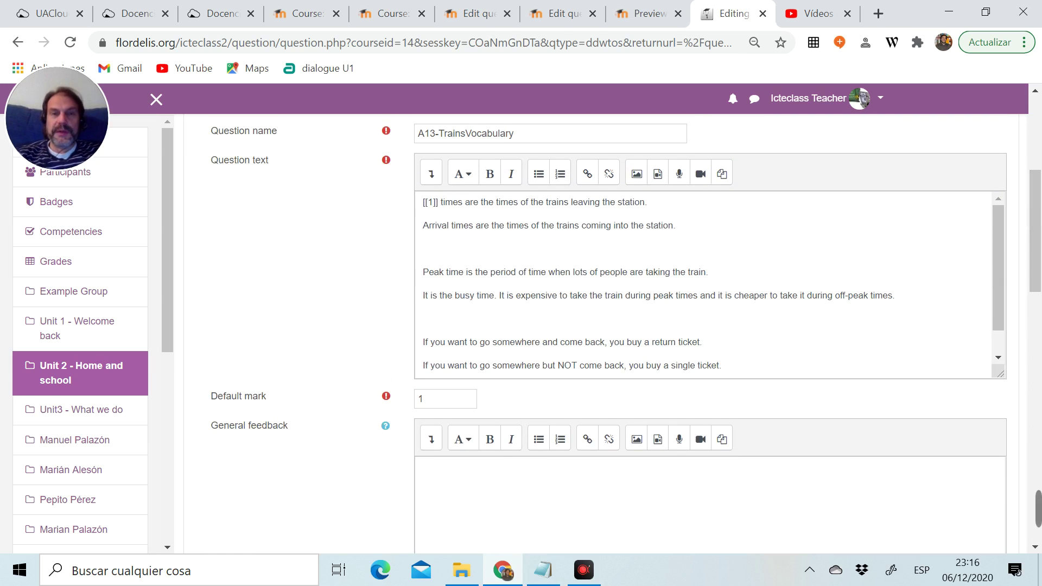
- Replace Arrival with gap [[2]] and enter Arrival as choice 2's answer
double_click(435, 225)
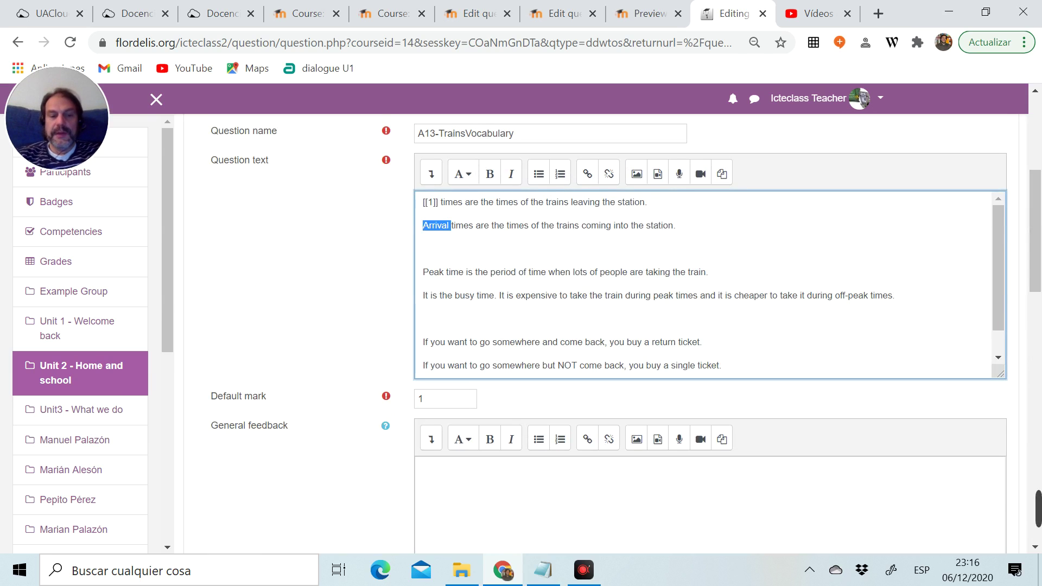
key(ctrl+x)
text([[)
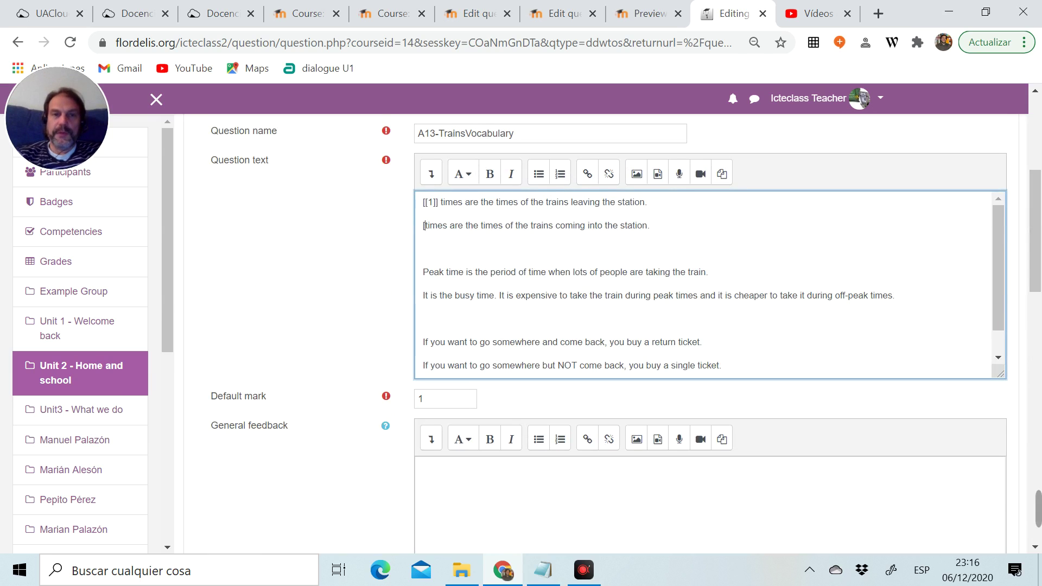
text(2)
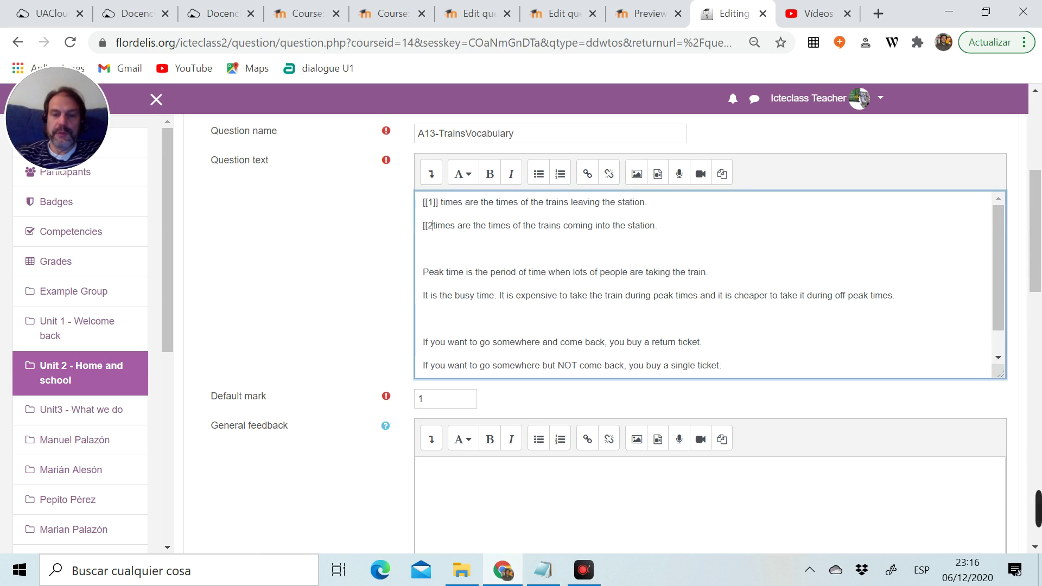
text(]])
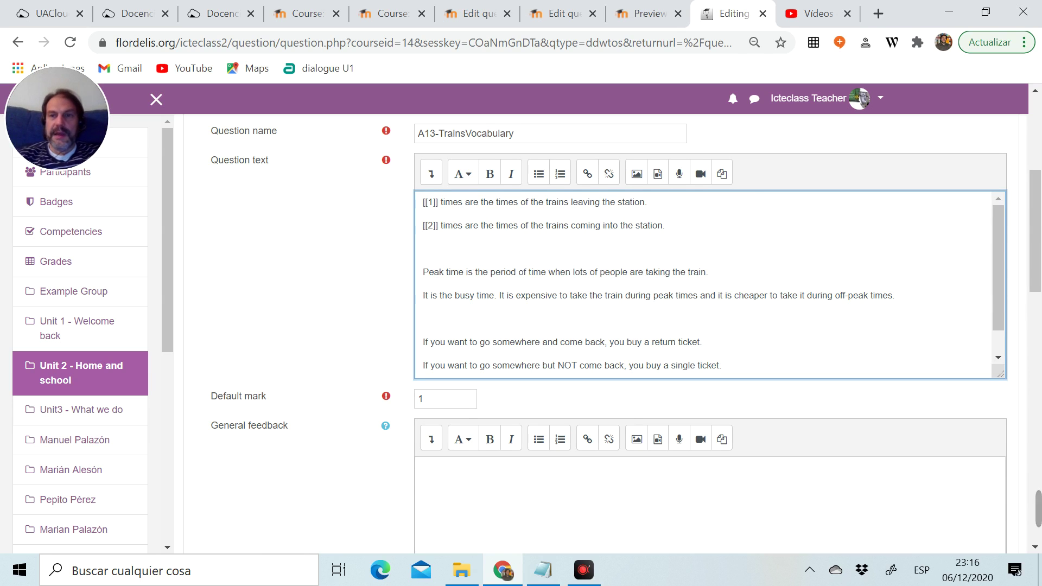
scroll(624, 333, down, 10)
click(539, 294)
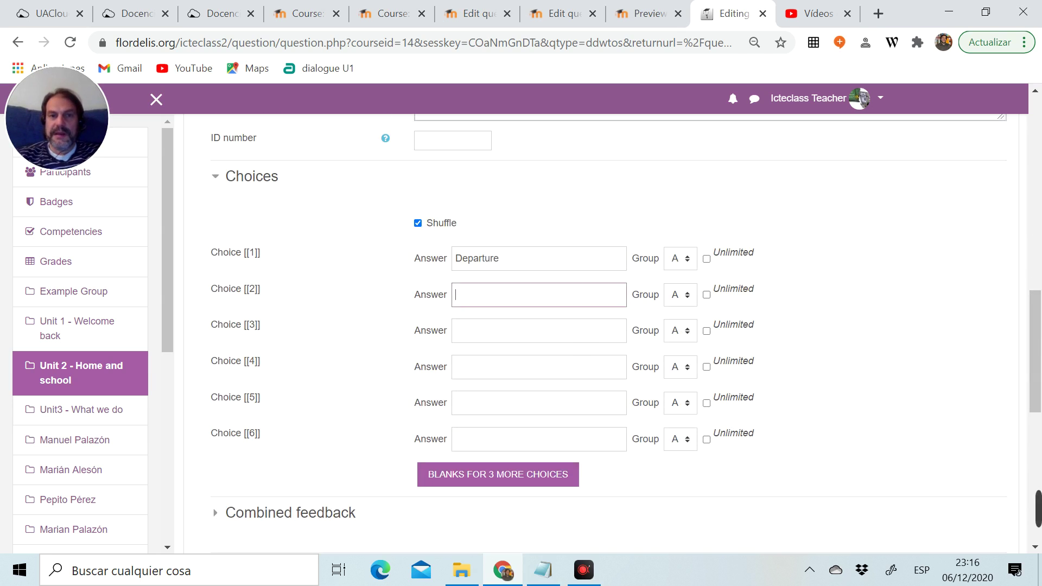
text(Arrival)
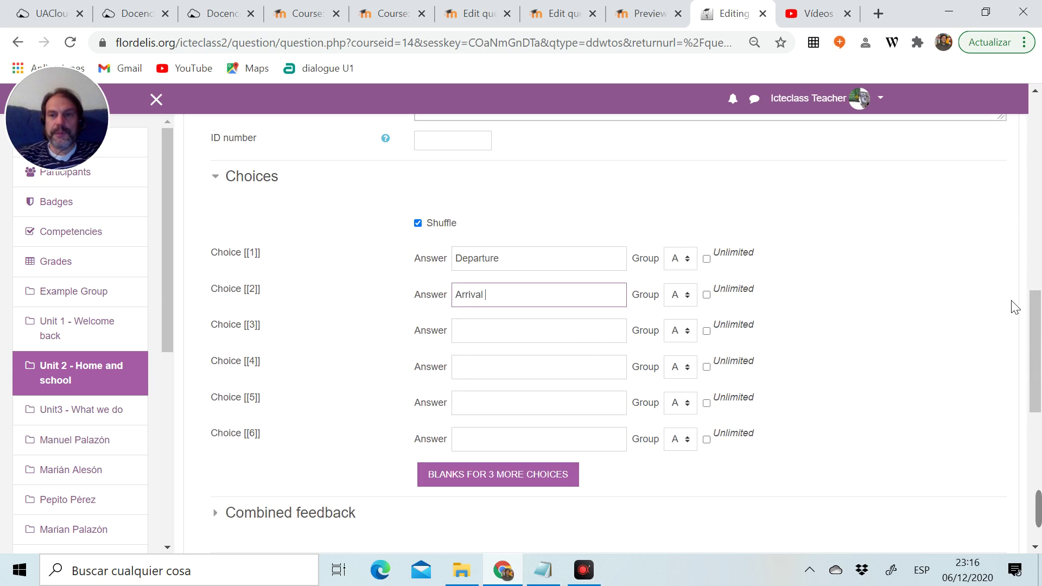
scroll(1038, 332, up, 10)
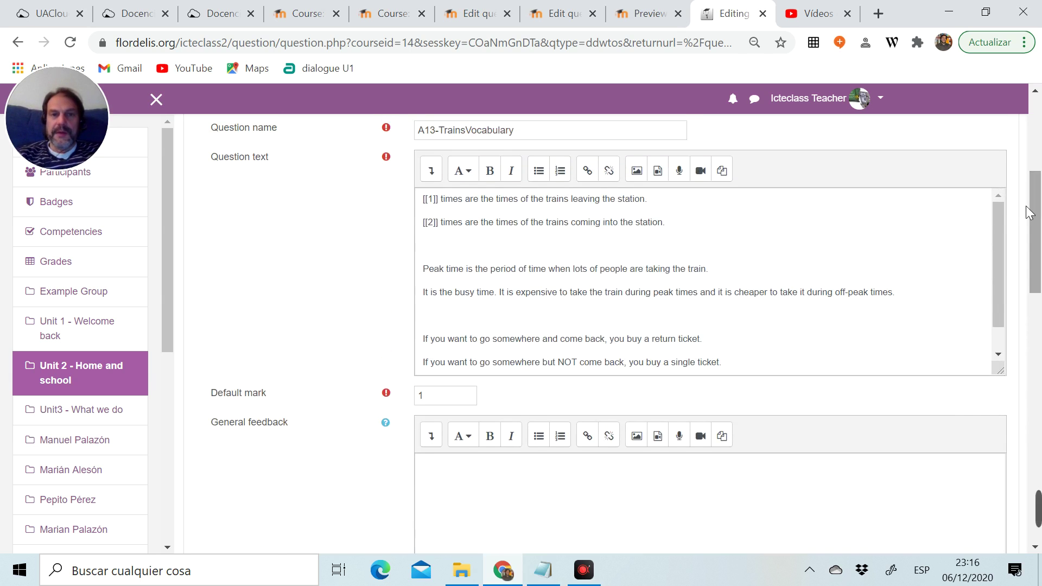
- Replace Peak with gap [[3]] and add Peak as choice 3 in group B
double_click(433, 269)
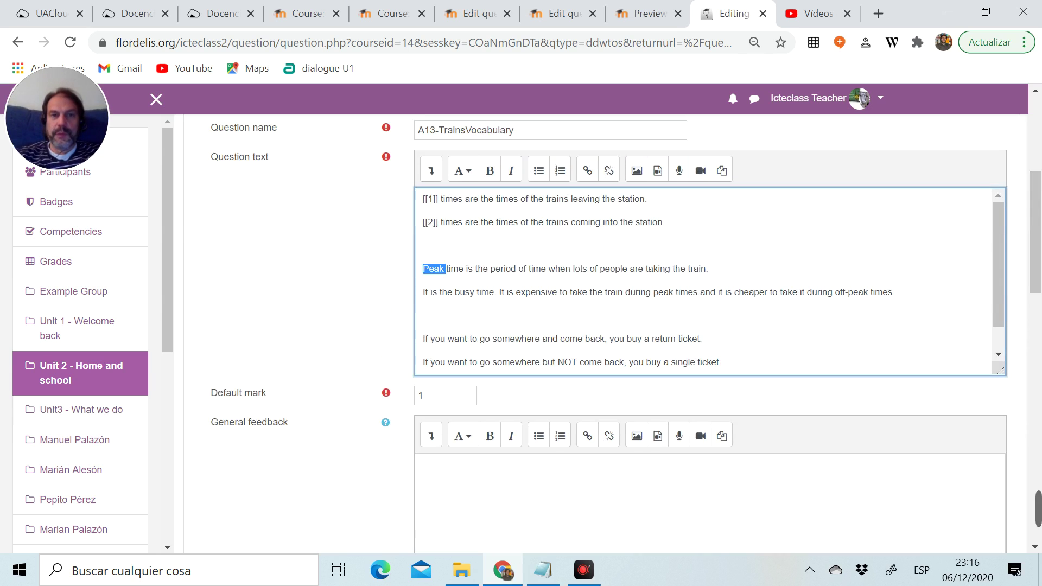
key(BackSpace)
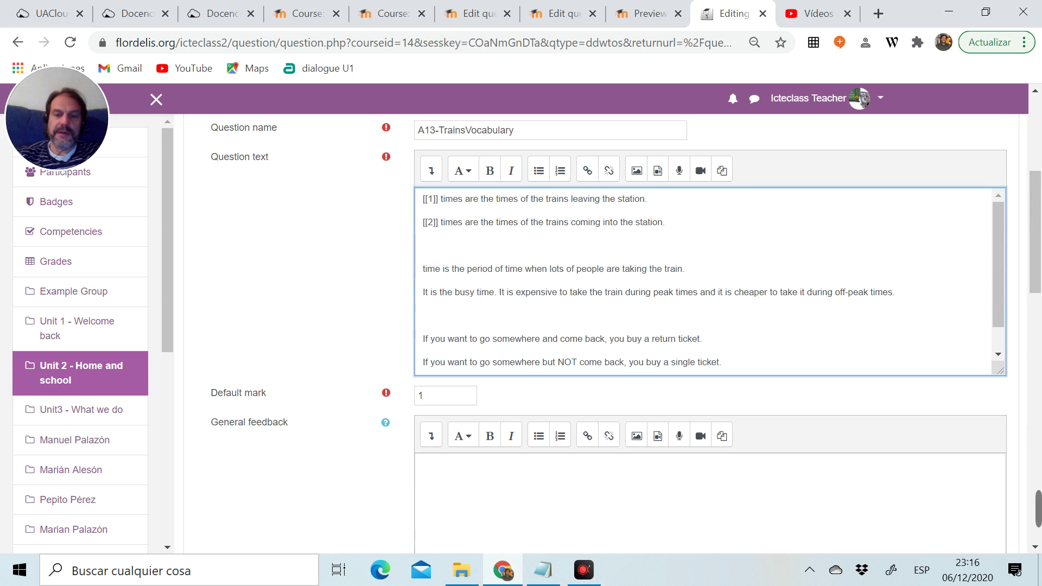
text([[3]])
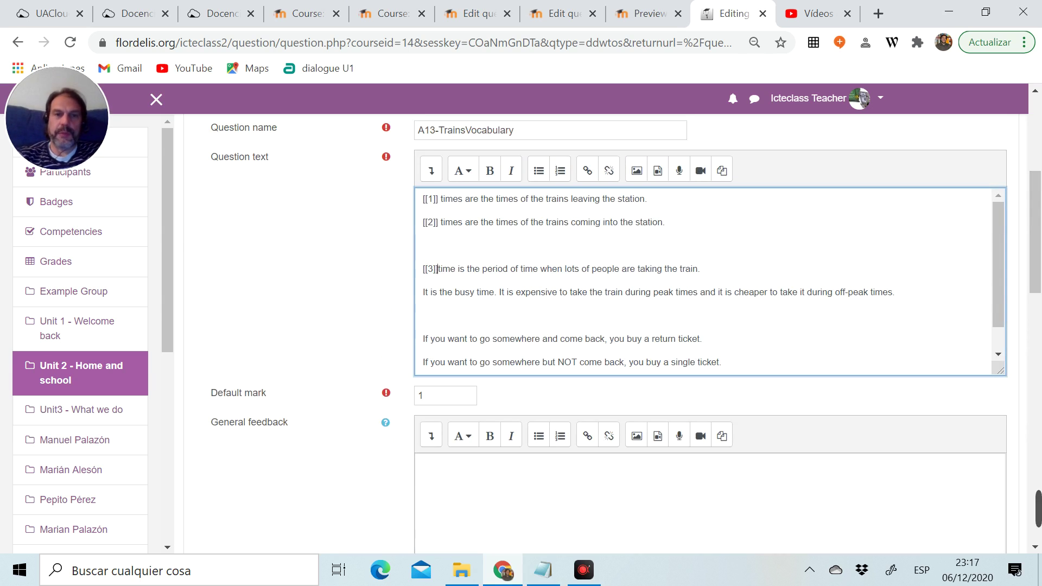
scroll(597, 325, down, 5)
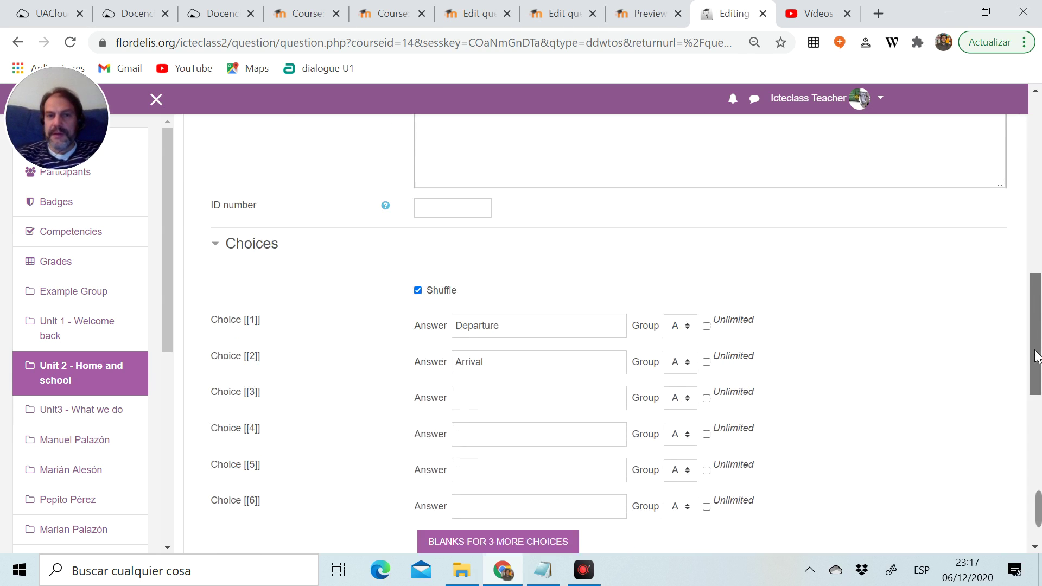
scroll(597, 326, up, 5)
scroll(1025, 266, down, 8)
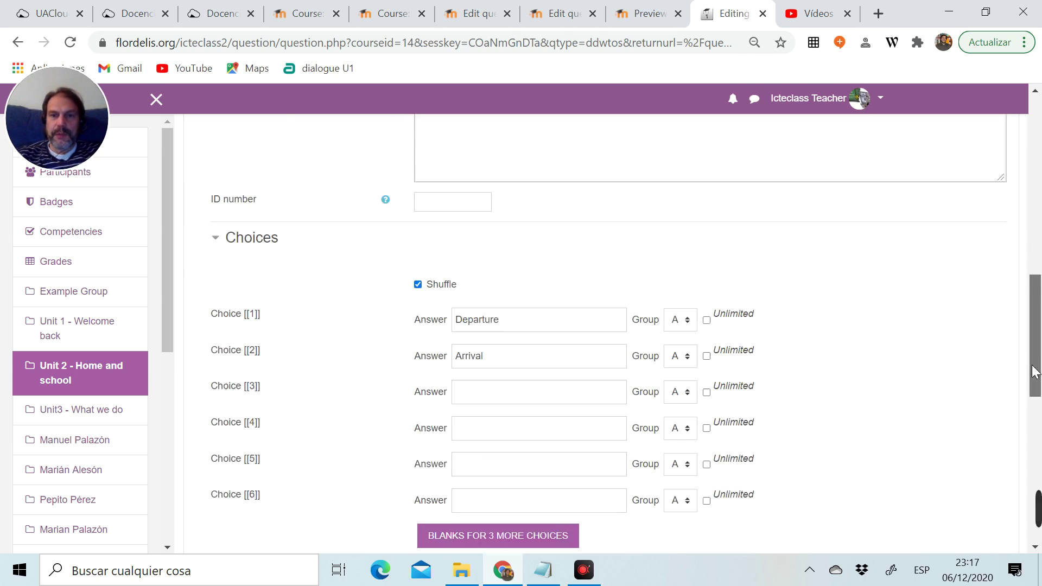
click(597, 320)
text(Peak)
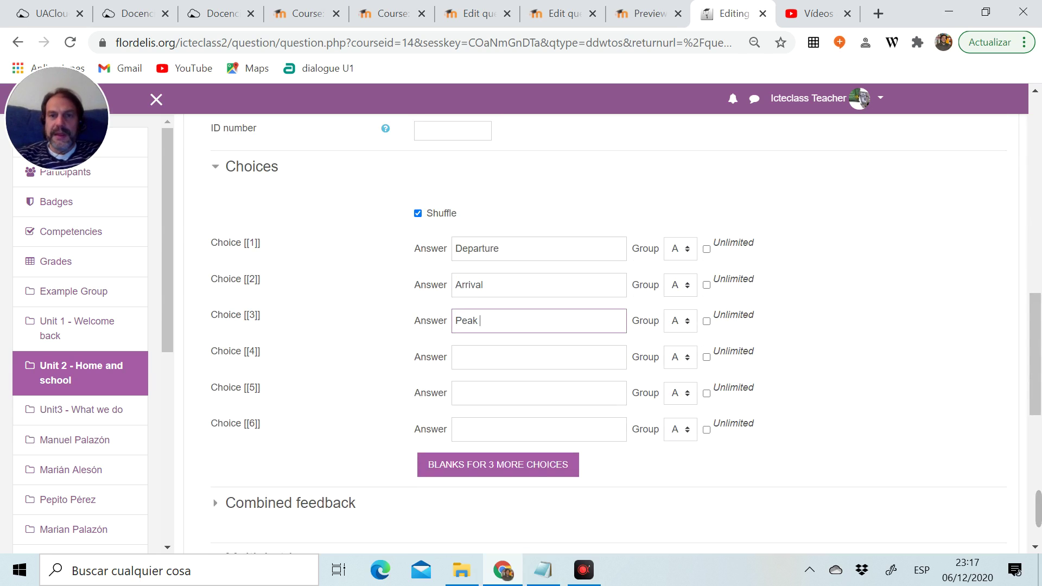
click(684, 322)
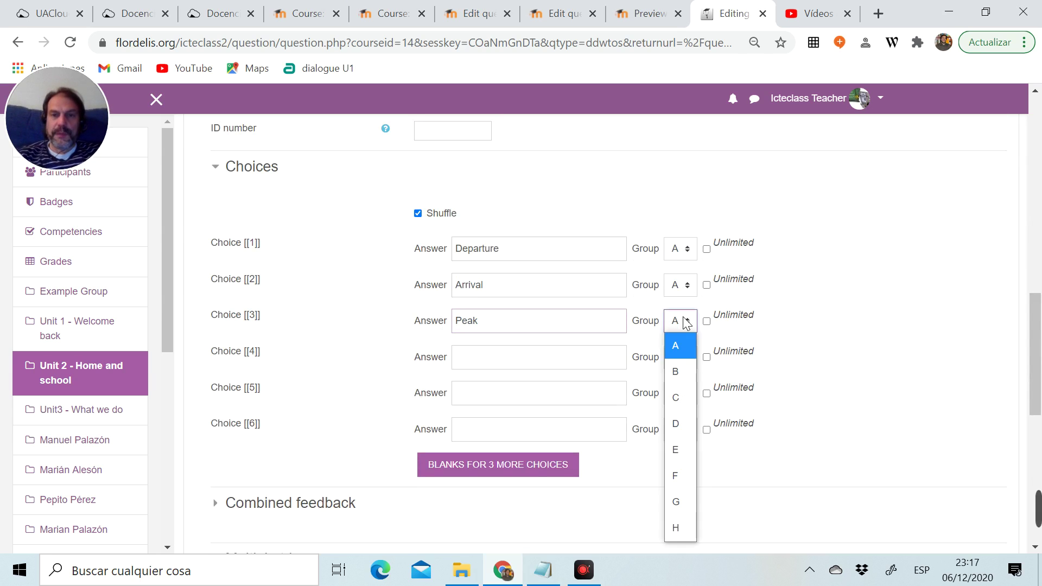
click(678, 369)
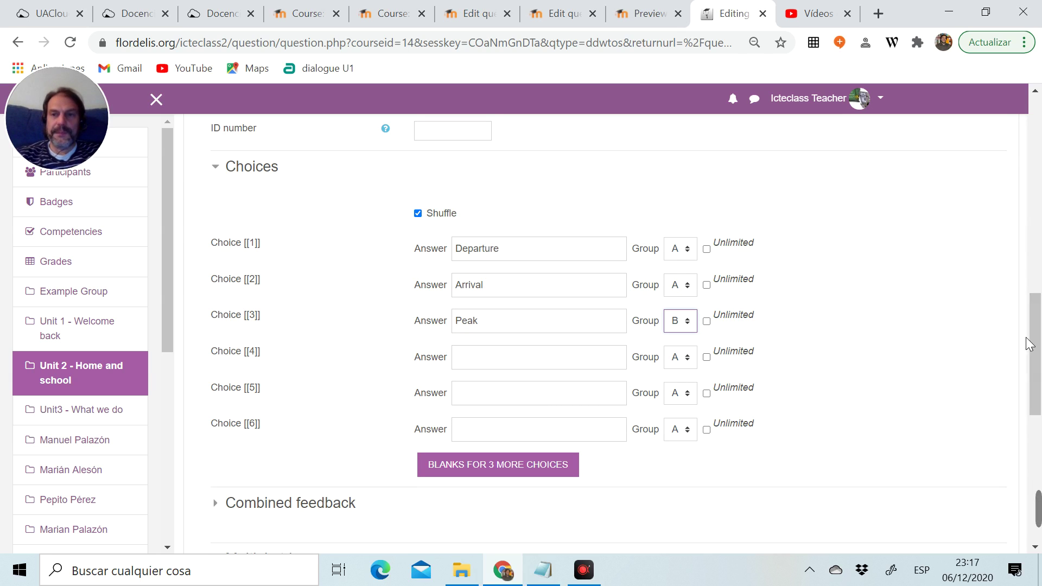
drag(1037, 351, 1037, 240)
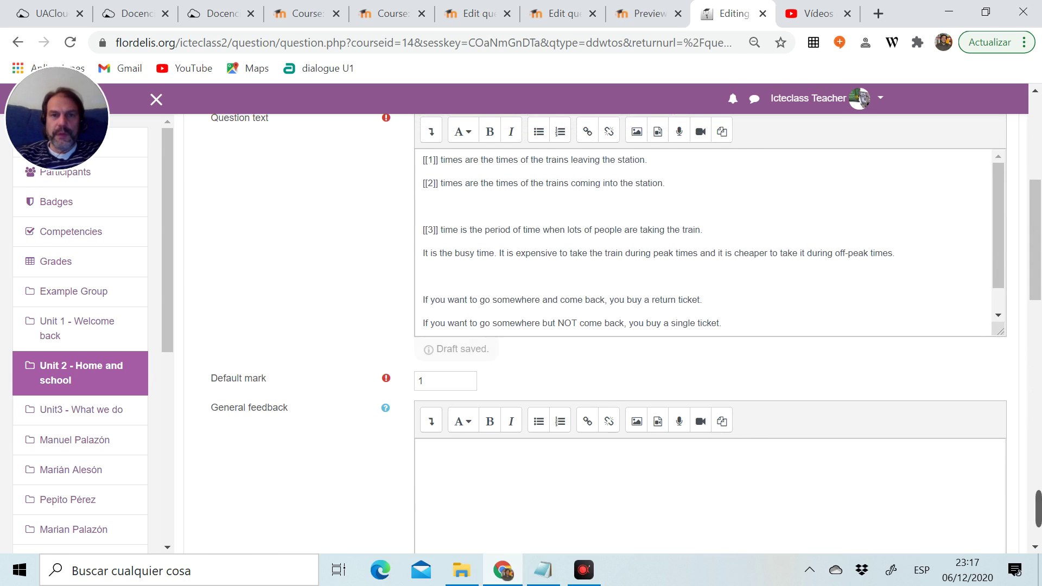
- Replace expensive with gap [[4]] and add expensive as choice 4 in group B
double_click(536, 253)
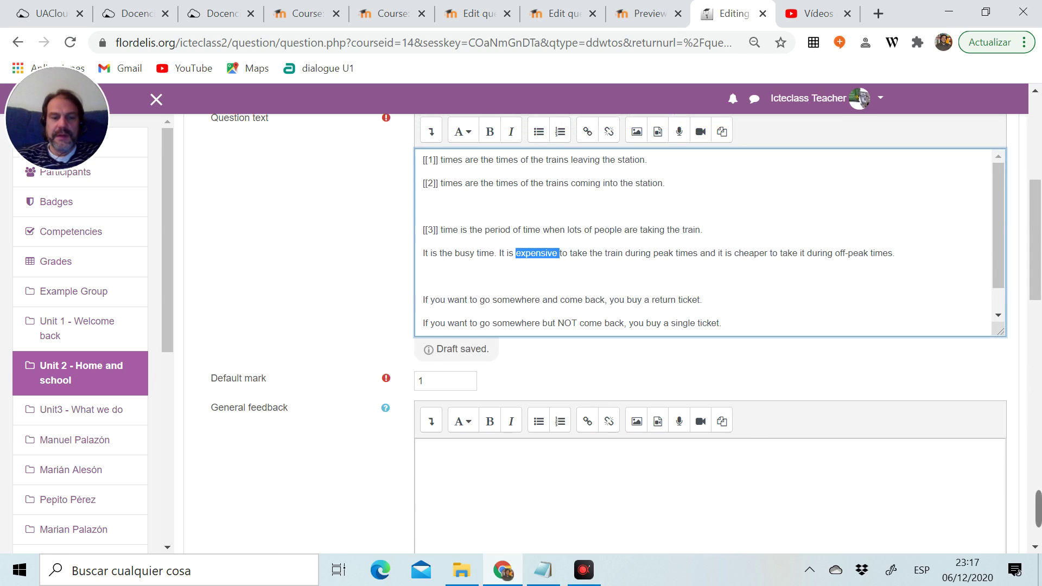
key(ctrl+x)
text([[)
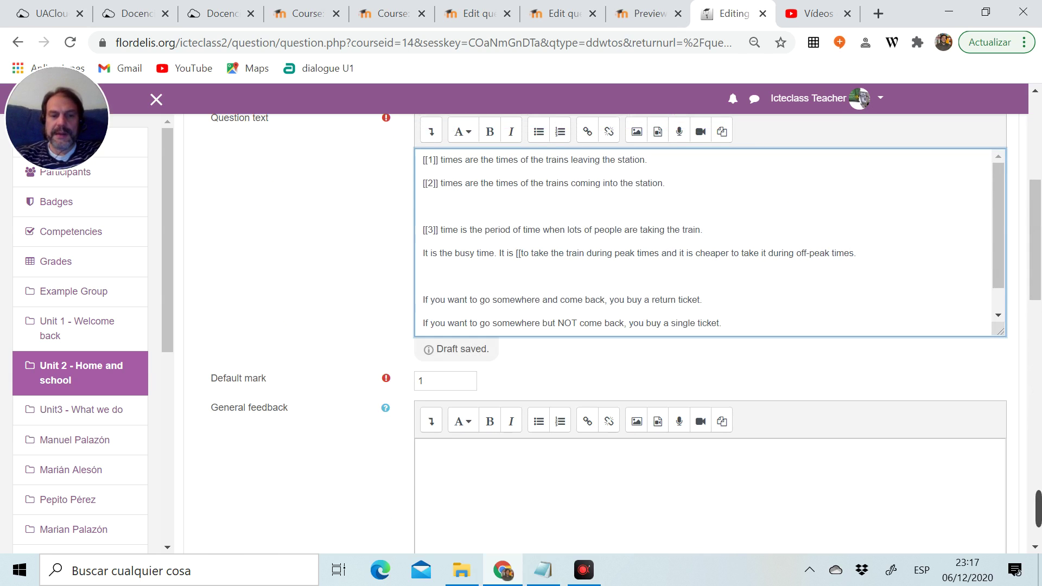
text(4]])
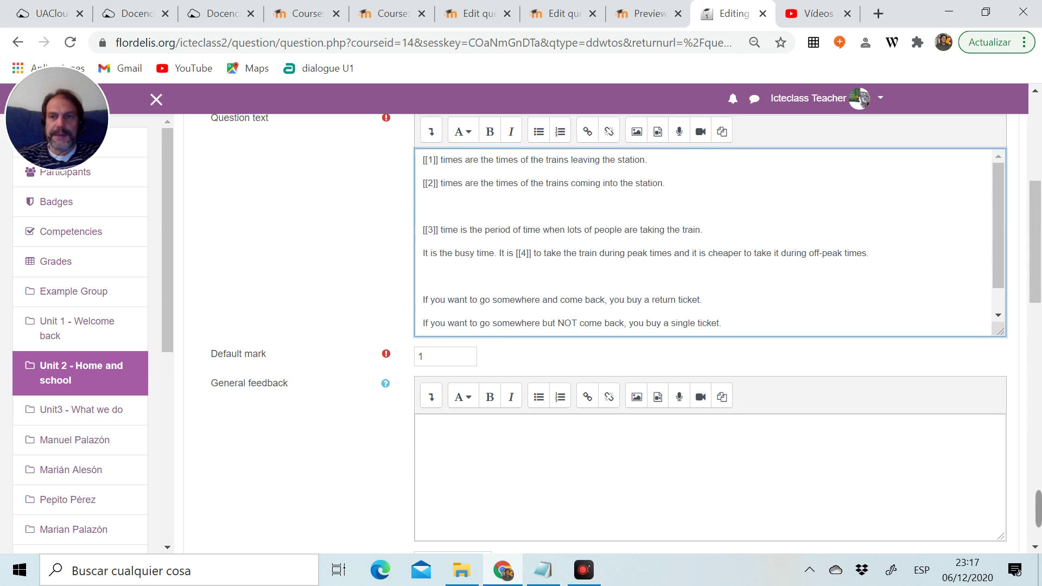
scroll(530, 297, down, 10)
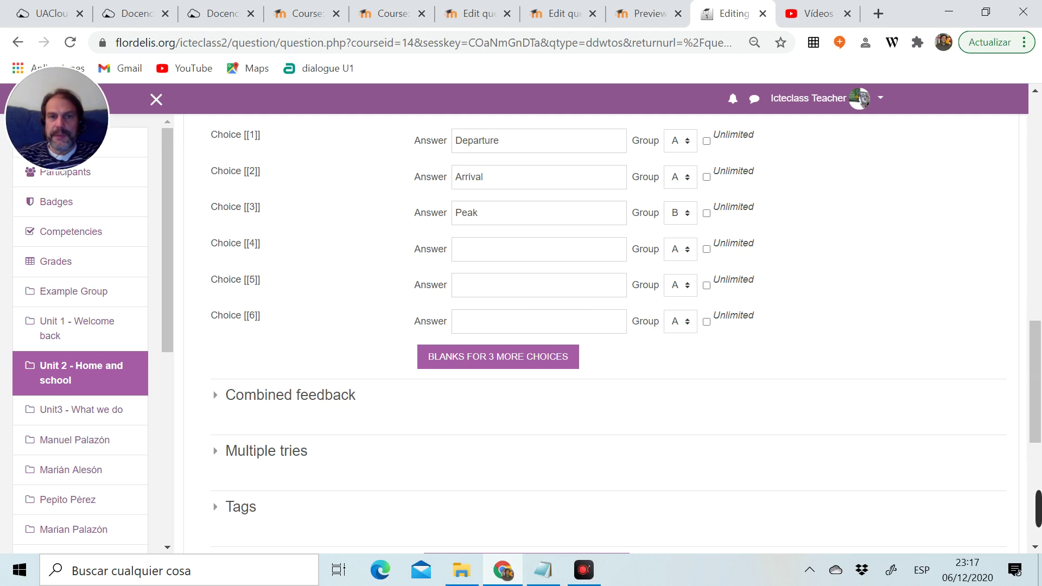
click(488, 249)
text(expensive)
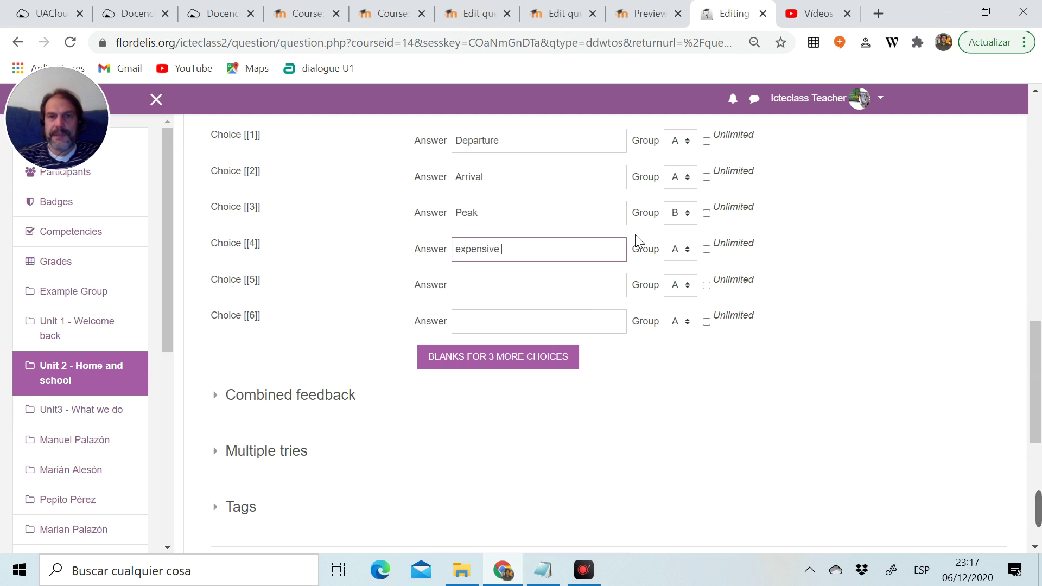
click(689, 253)
click(675, 299)
click(1041, 214)
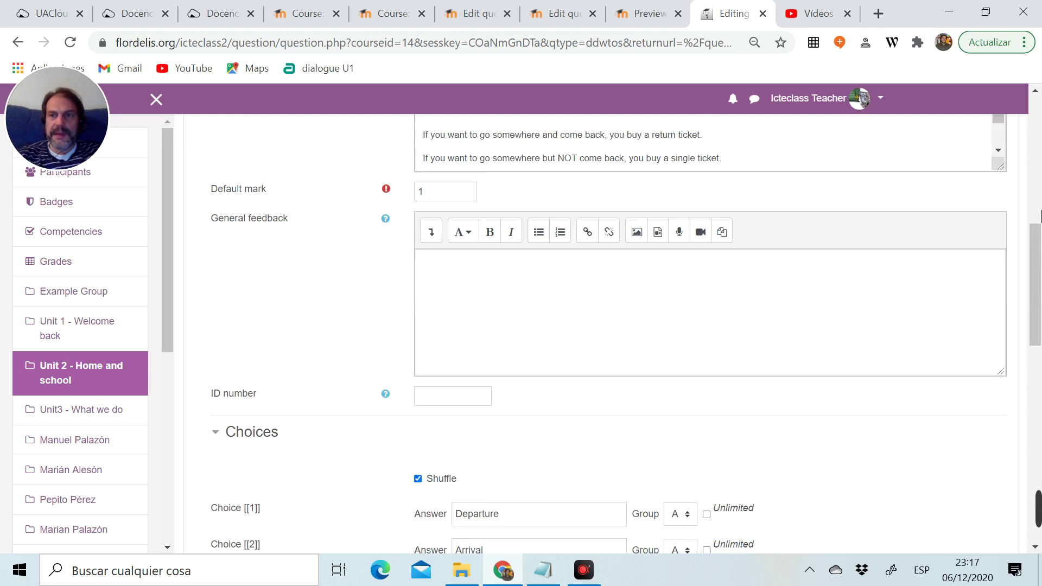
scroll(1041, 214, up, 3)
- Replace off-peak with gap [[5]] and add off-peak as choice 5 in group B
click(627, 263)
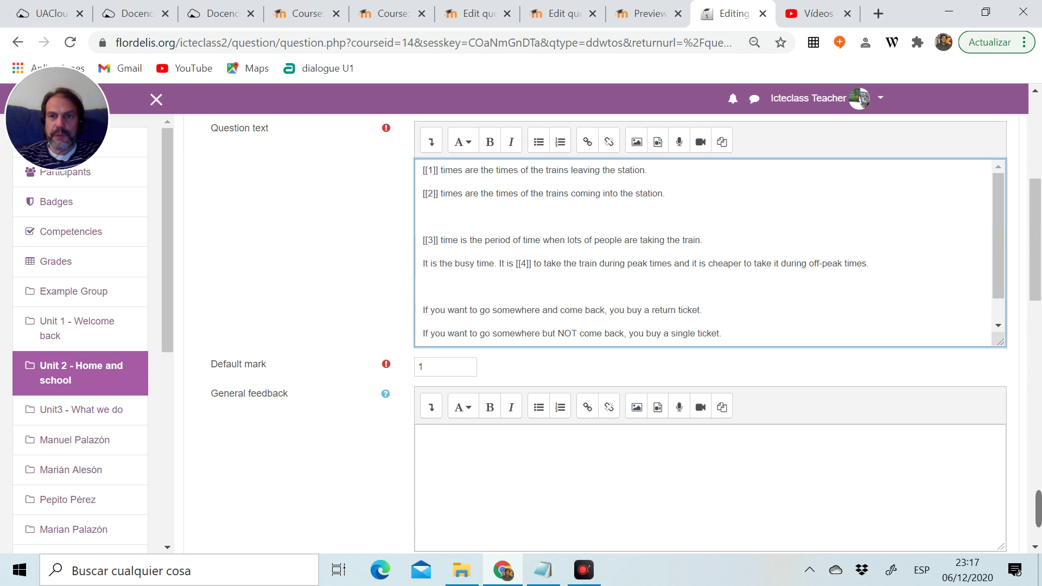
drag(807, 264, 841, 263)
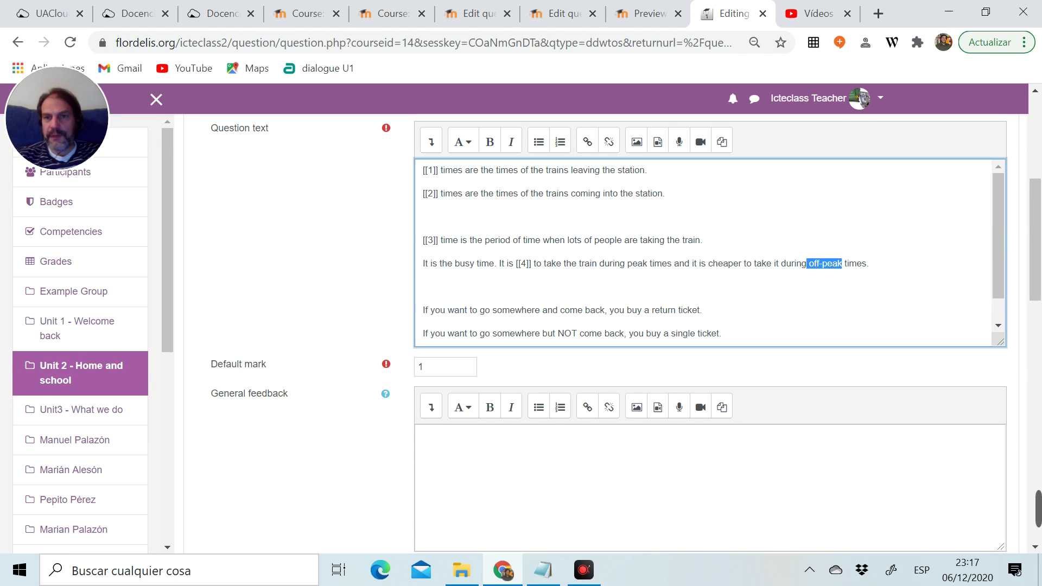
key(BackSpace)
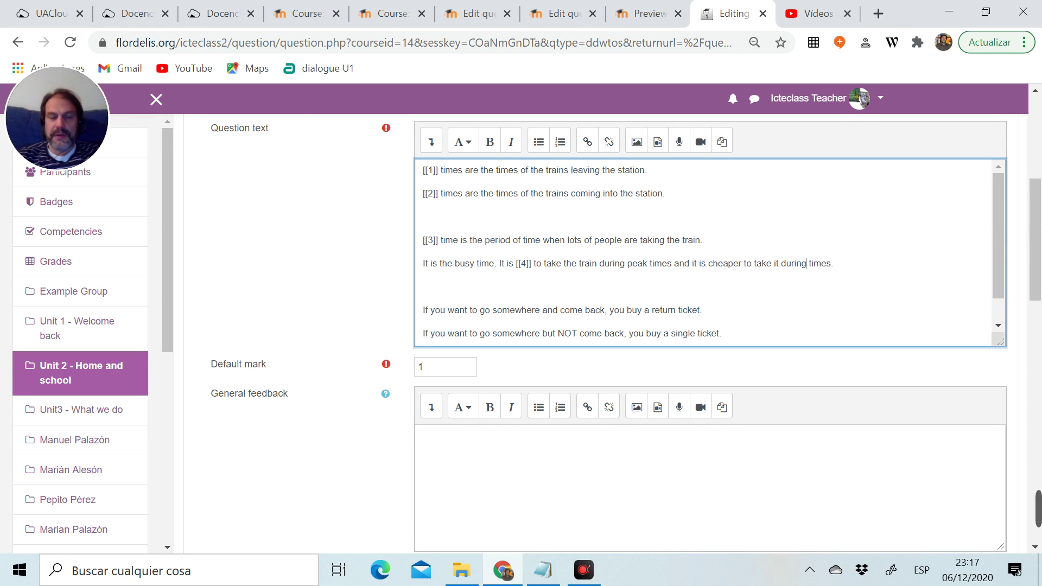
text([[4 )
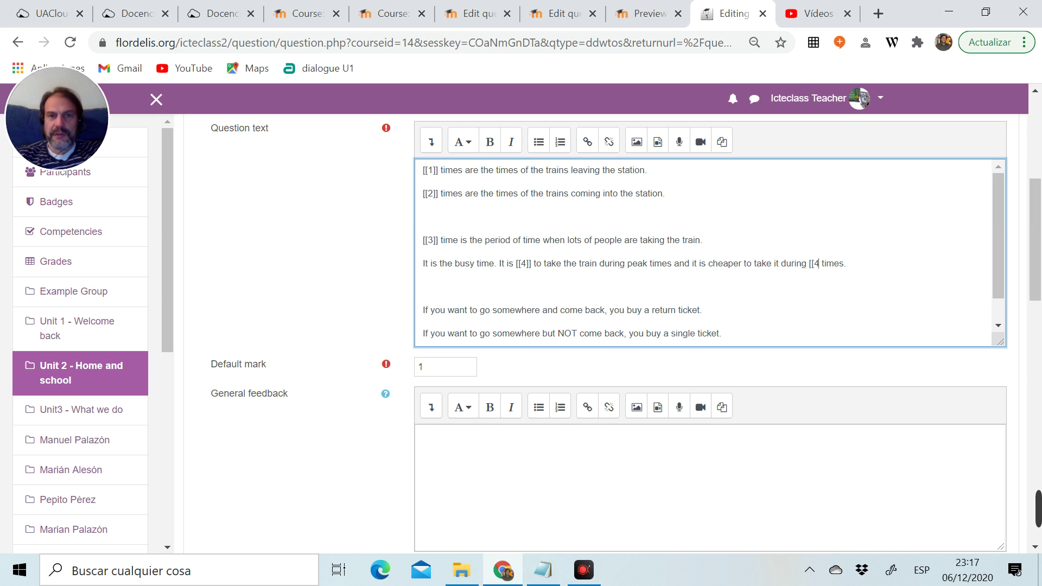
text(5]])
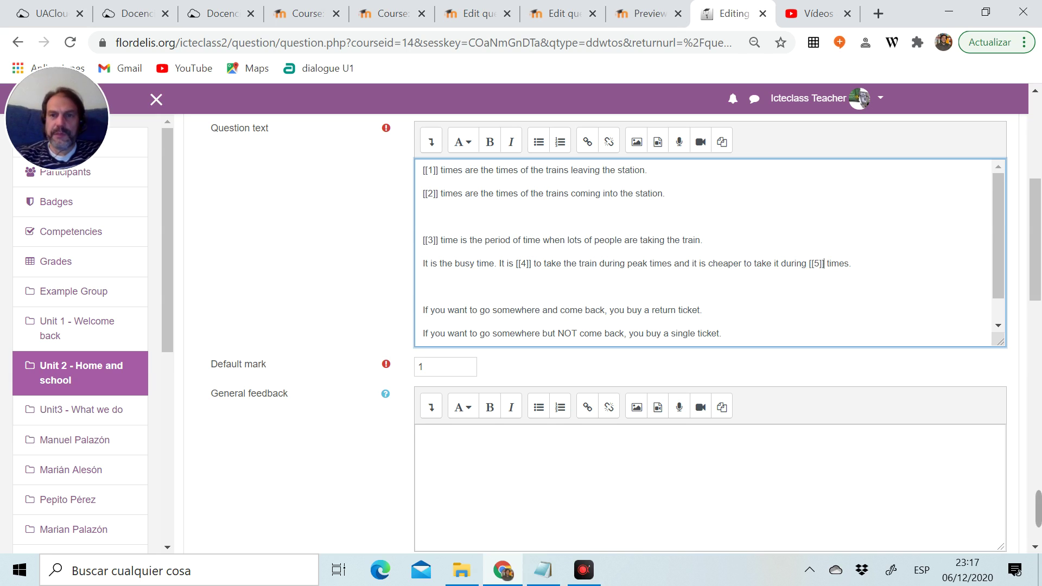
drag(1036, 239, 1035, 375)
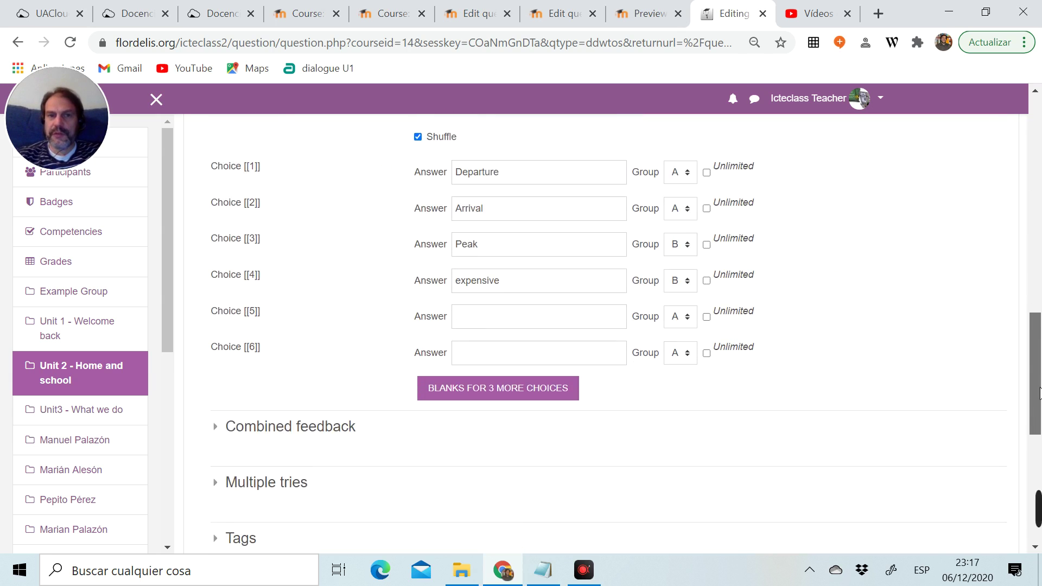
click(538, 307)
text(off-peak)
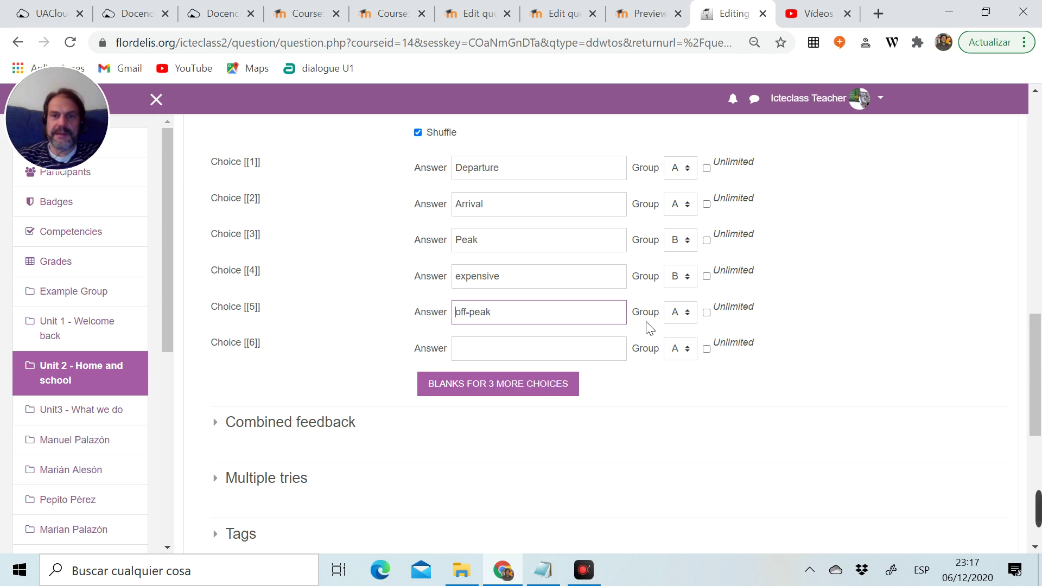
click(678, 313)
click(680, 363)
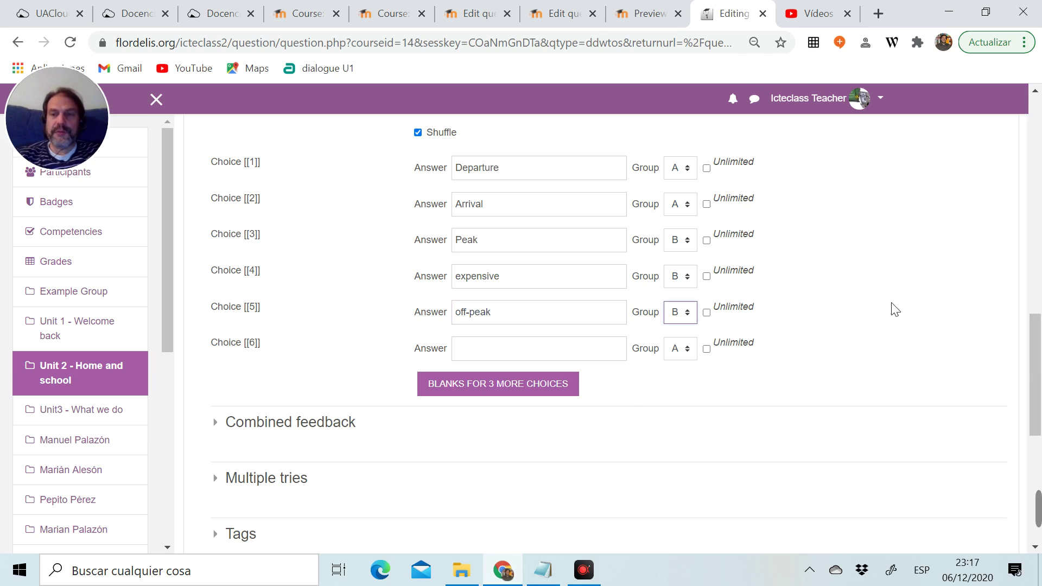
drag(1038, 355, 1040, 220)
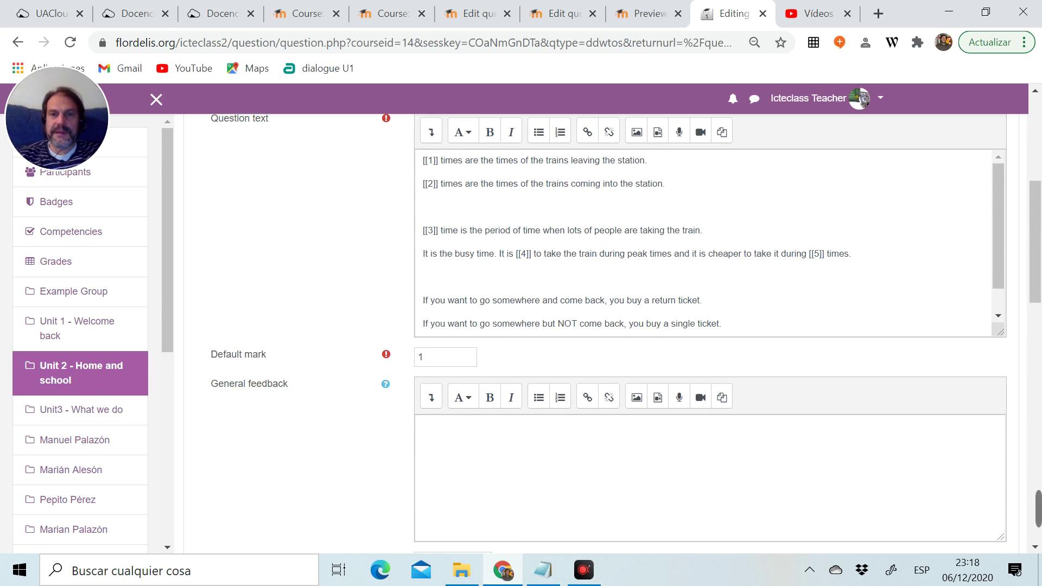
- Swap 'return' in the ticket sentence for [[6]] and make return choice 6 in group C
double_click(663, 300)
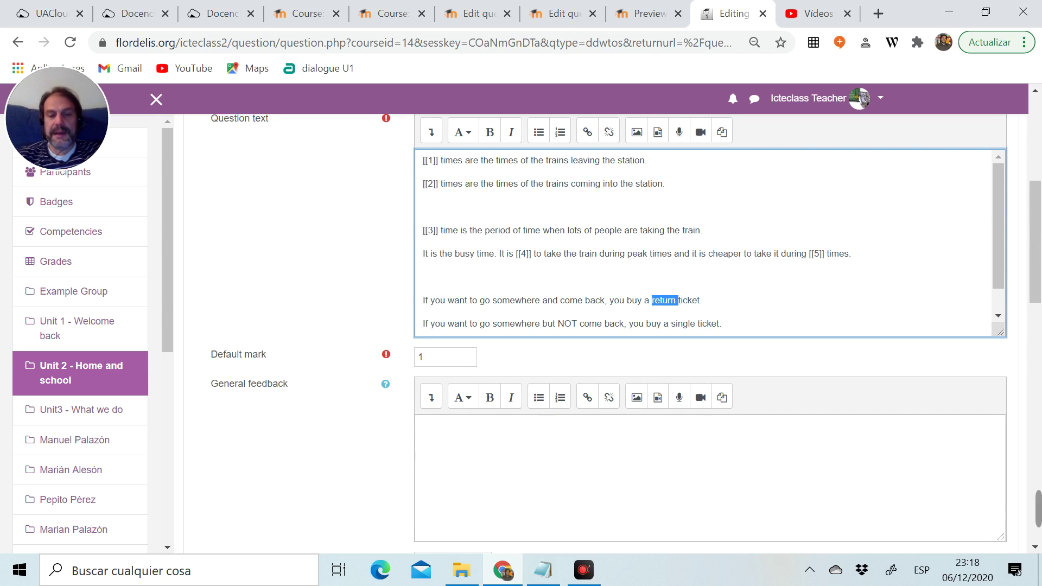
key(BackSpace)
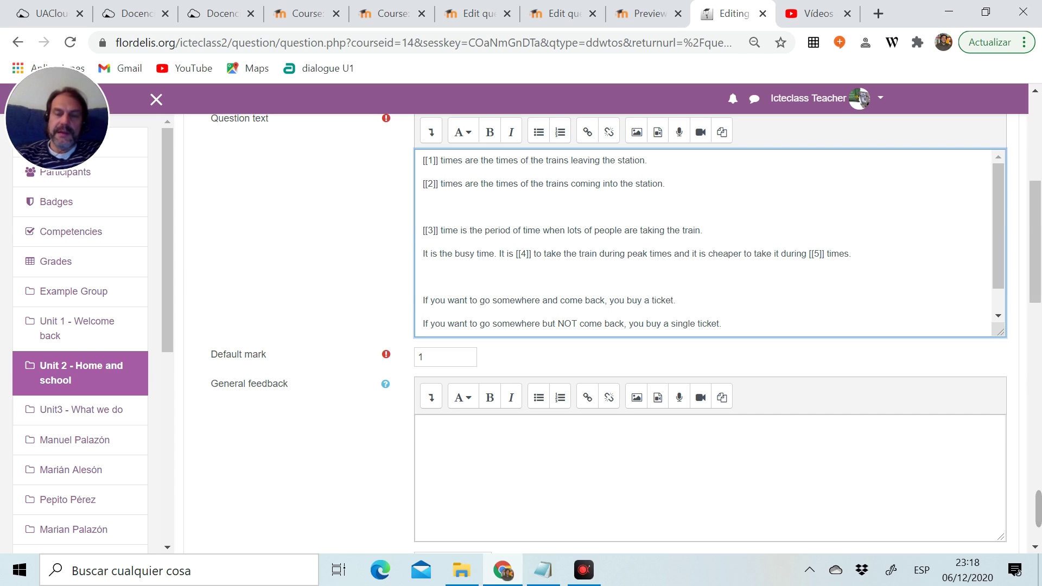
text([[)
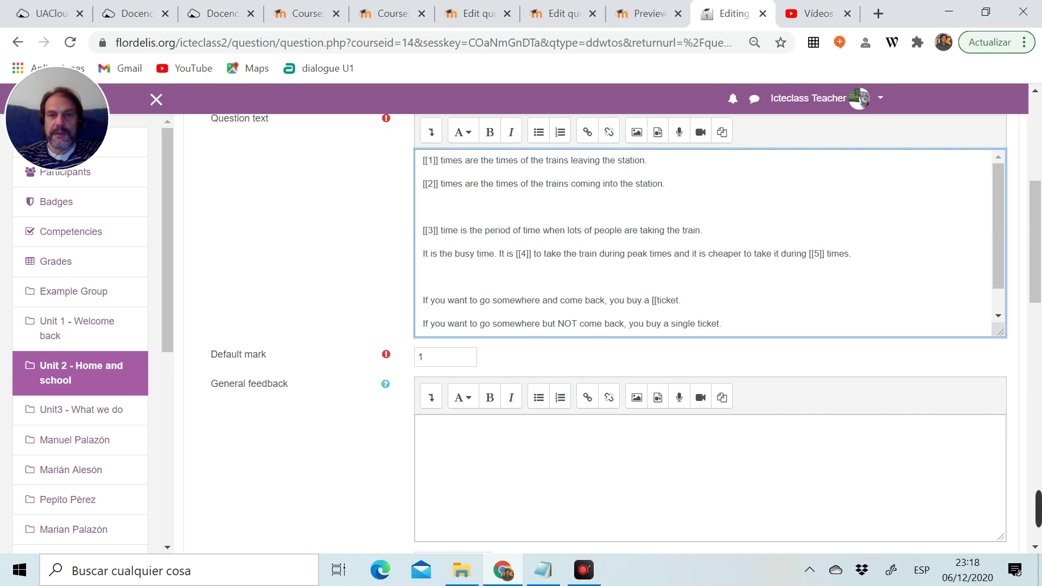
text(6)
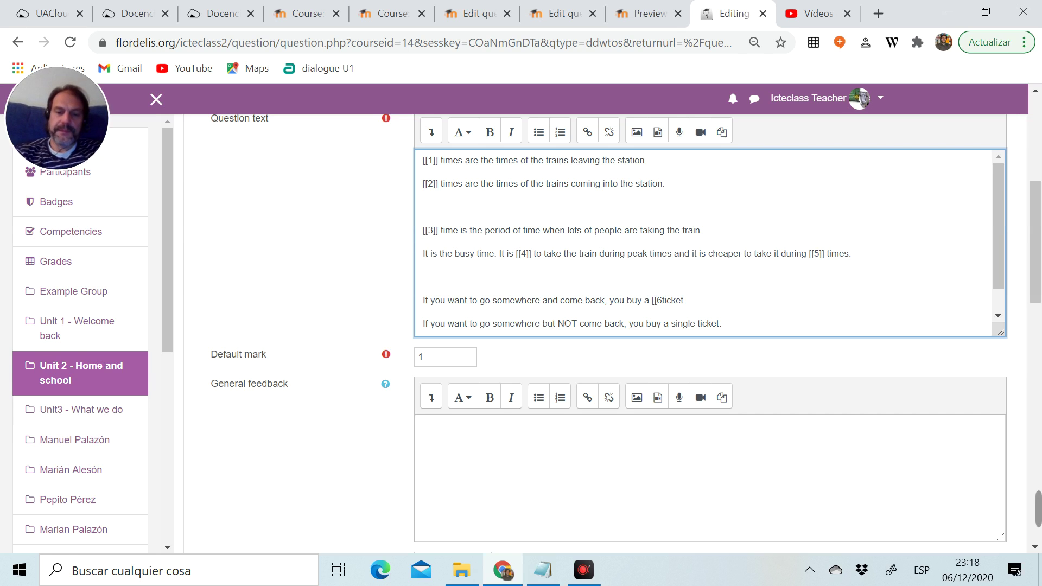
text(]])
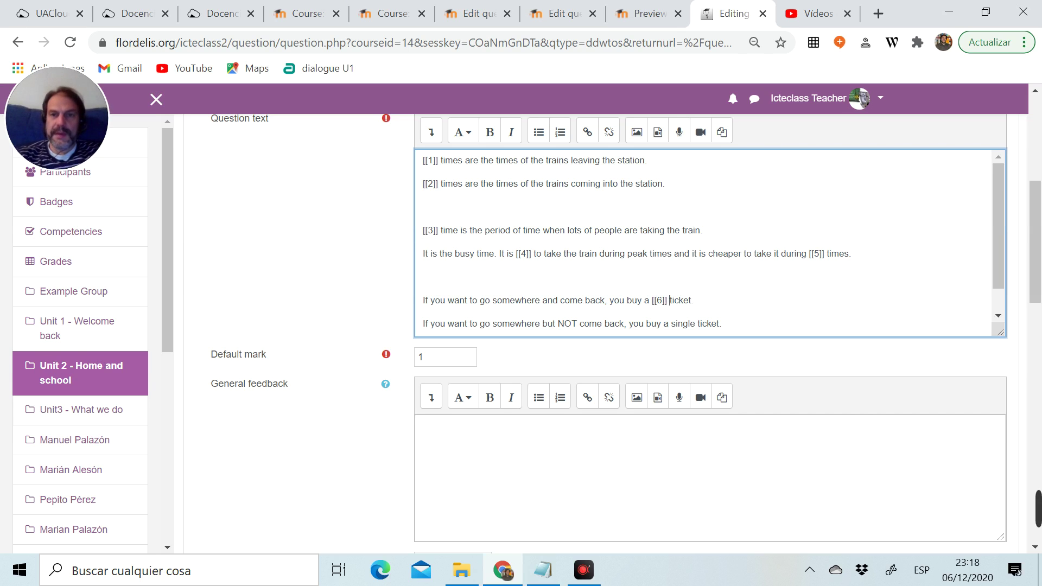
drag(1036, 214, 1036, 377)
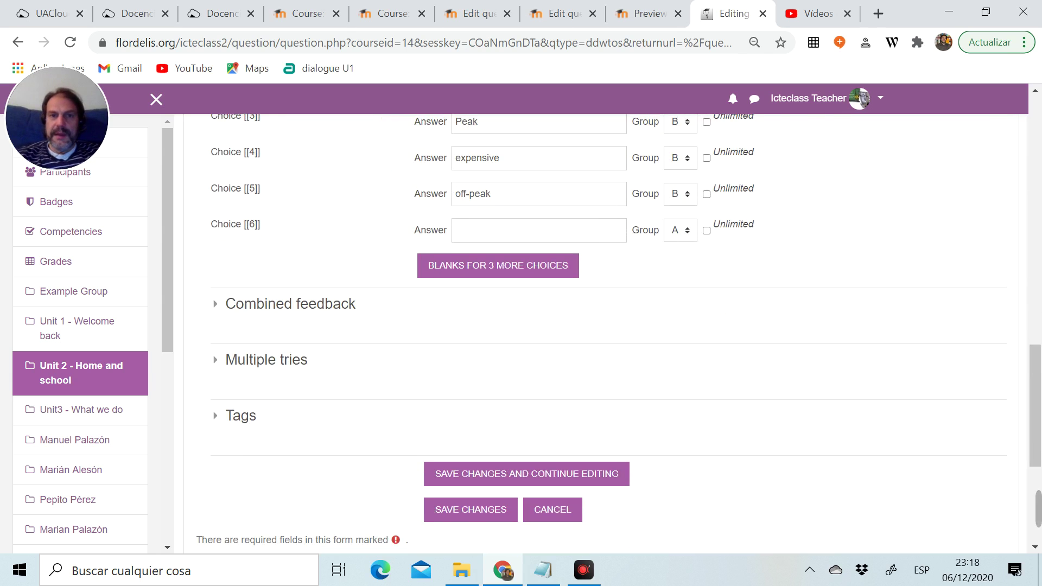
click(455, 230)
text(return)
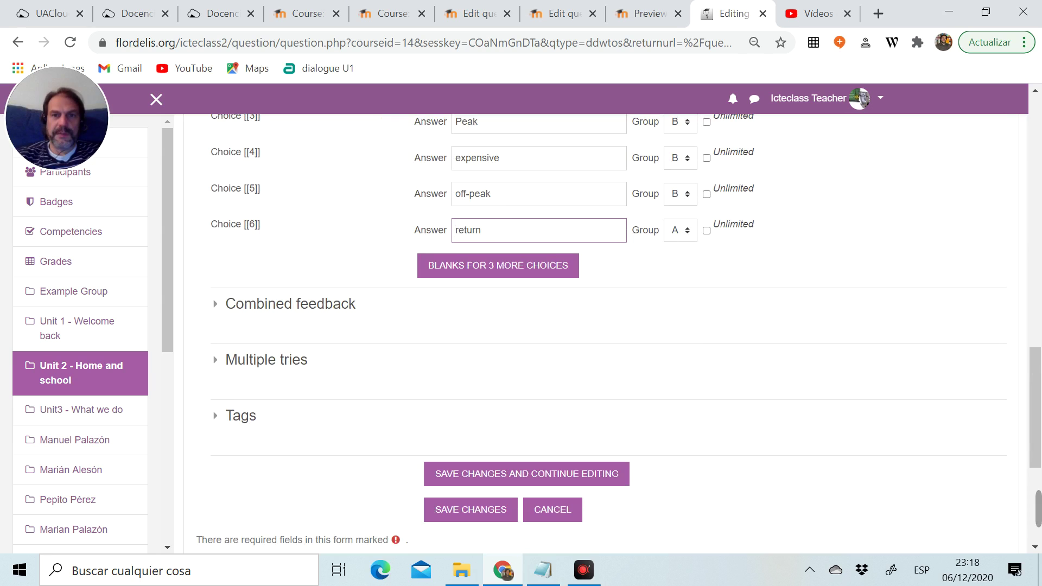
click(677, 232)
click(673, 305)
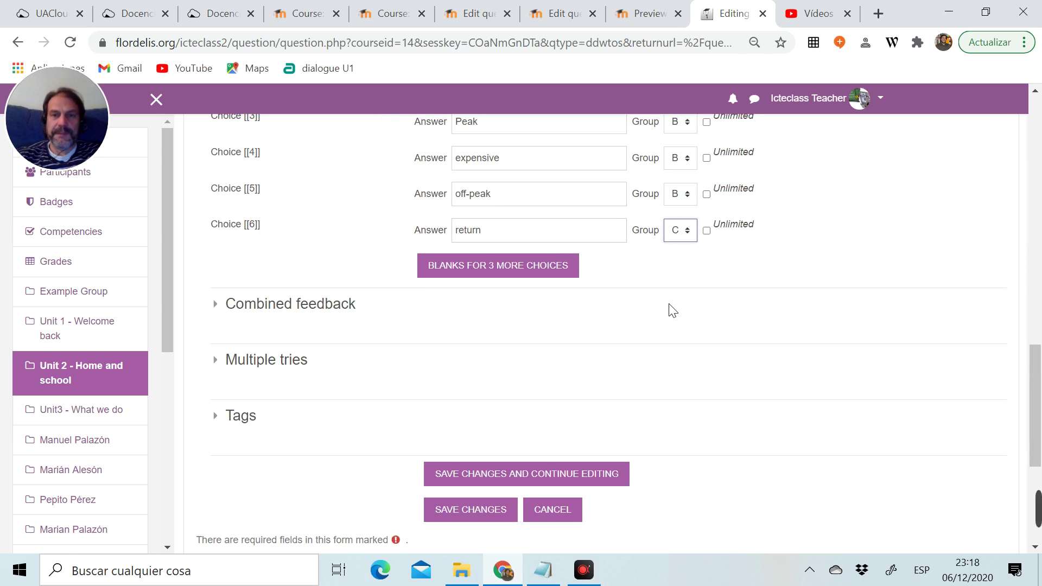
- Add blanks for three more choices and replace 'single' in the text with gap [[7]]
click(554, 279)
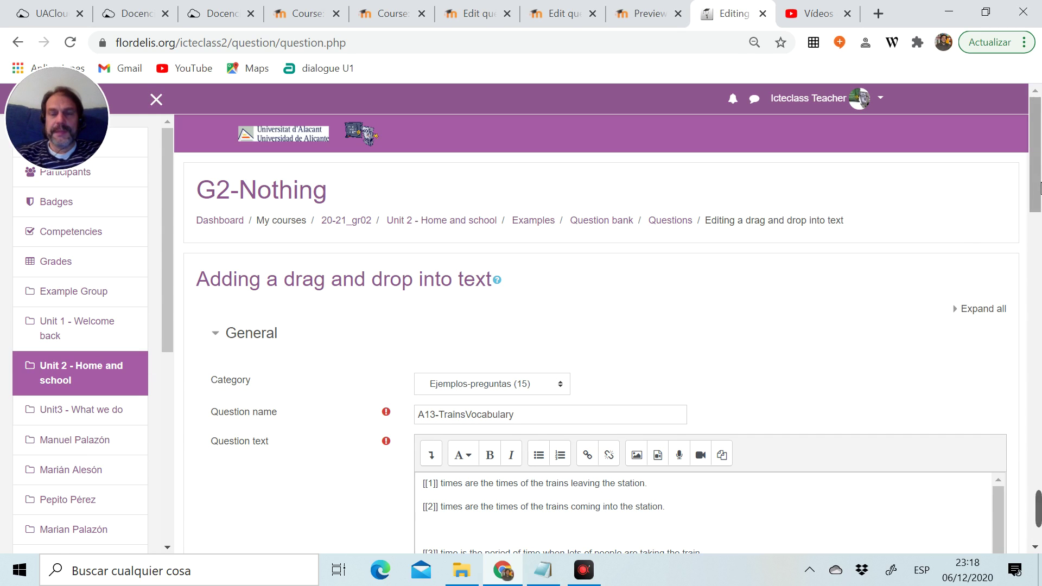
drag(1037, 188, 1039, 274)
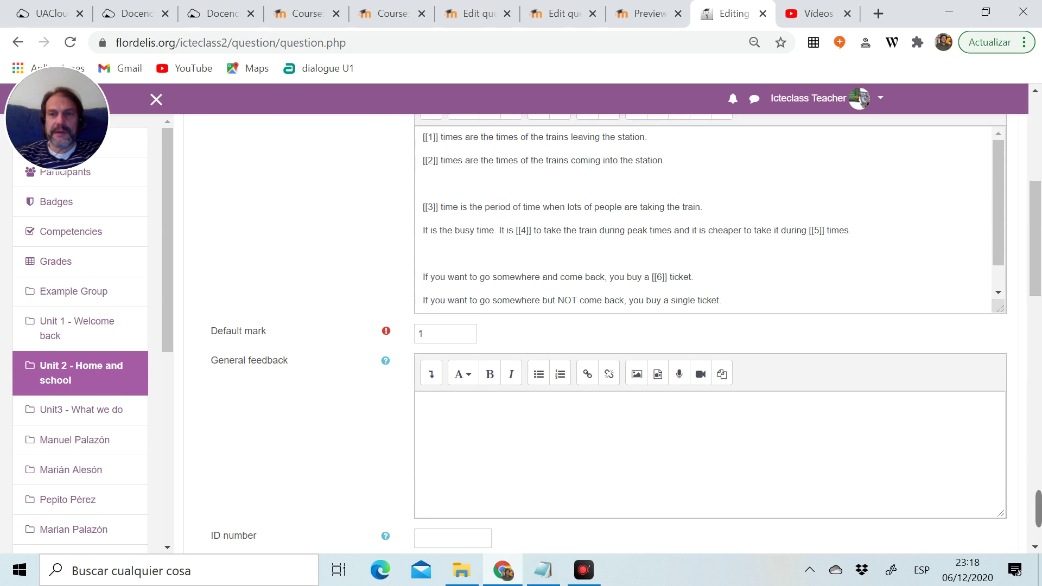
drag(997, 204, 997, 223)
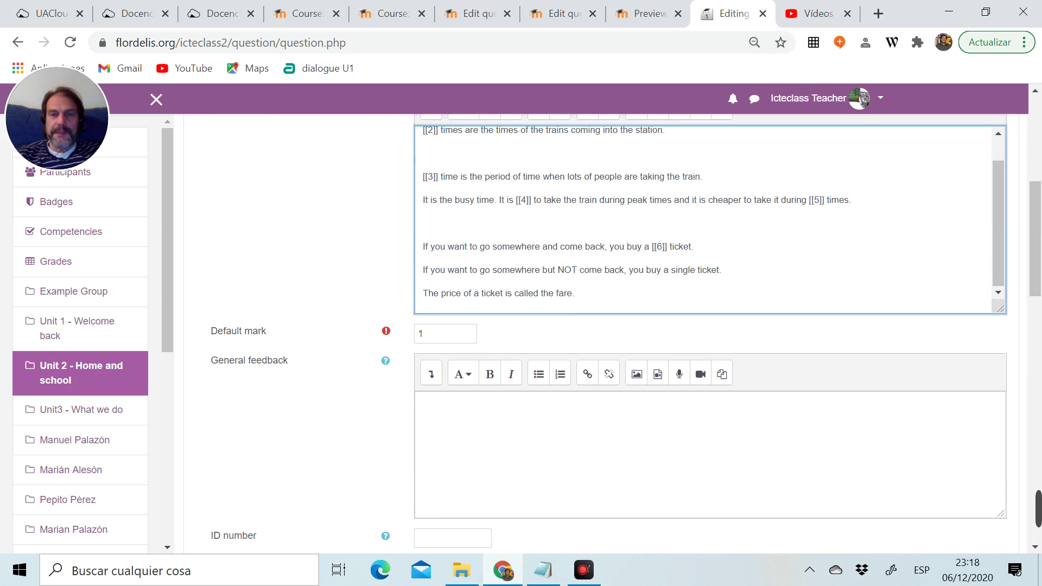
double_click(682, 270)
key(Delete)
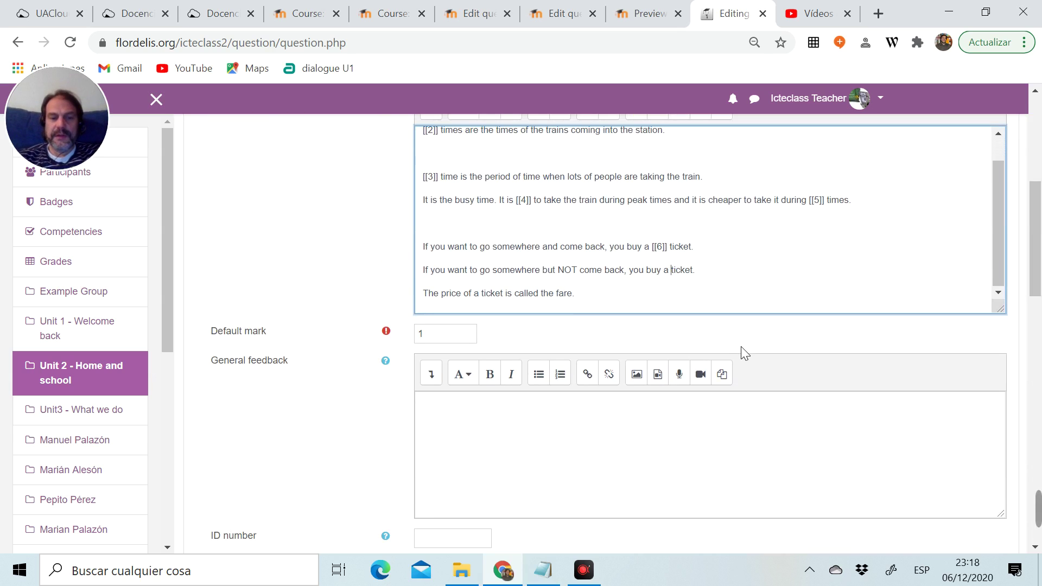
text([[7)
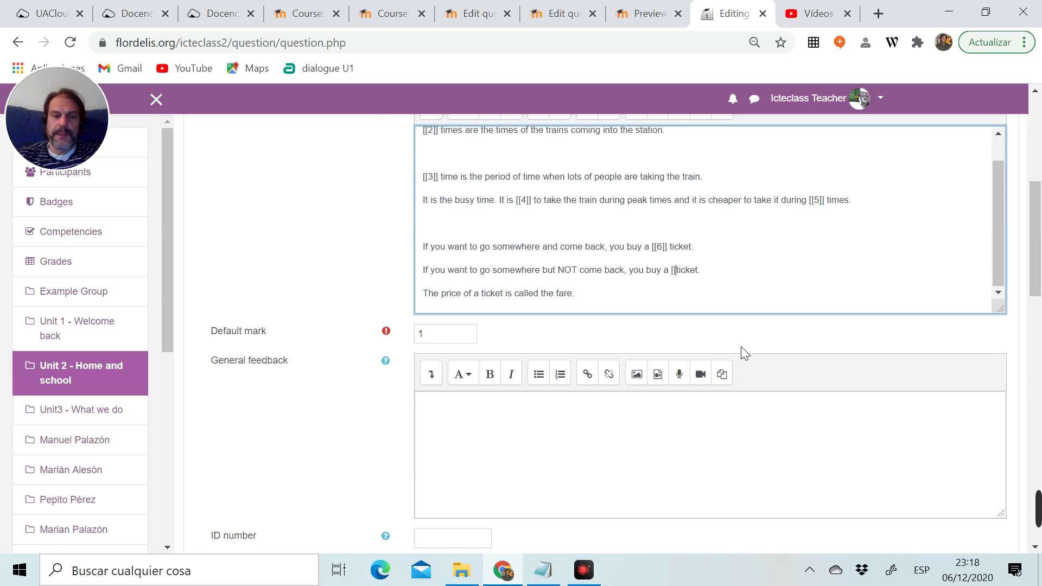
text(]])
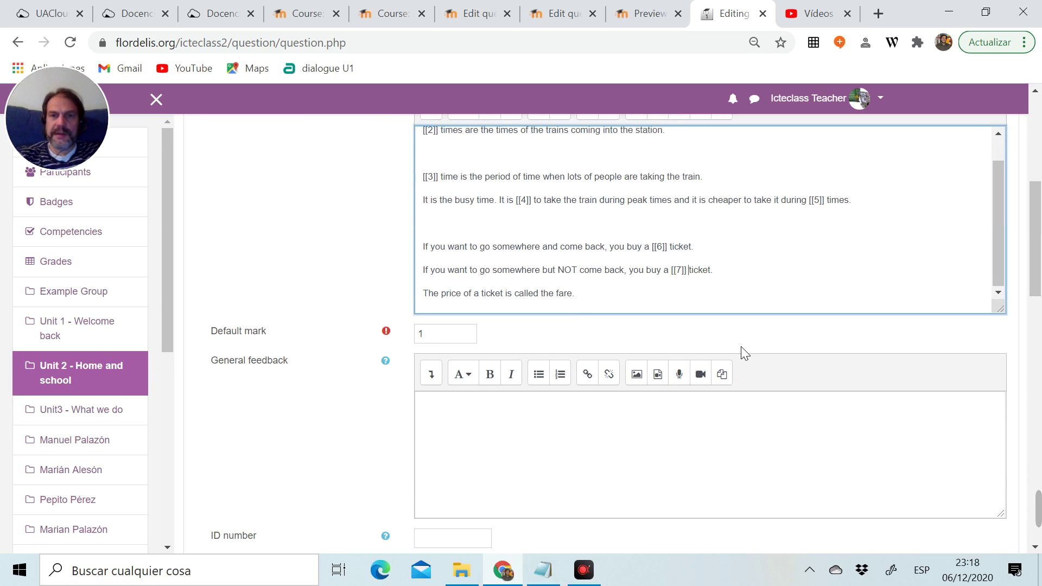
- Enter single as Choice [[7]]'s answer in group C
scroll(545, 446, down, 9)
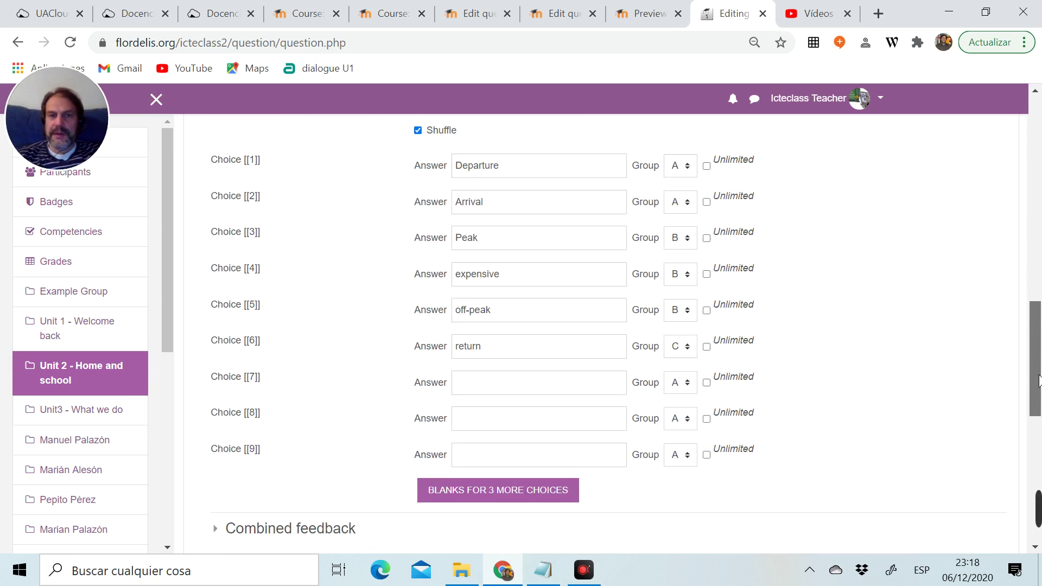
text(single)
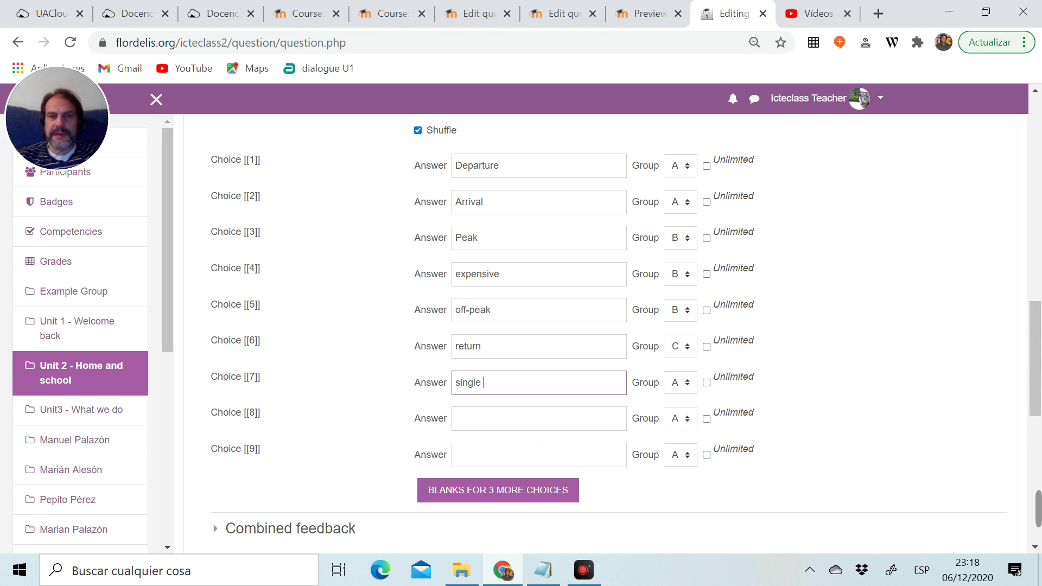
click(673, 385)
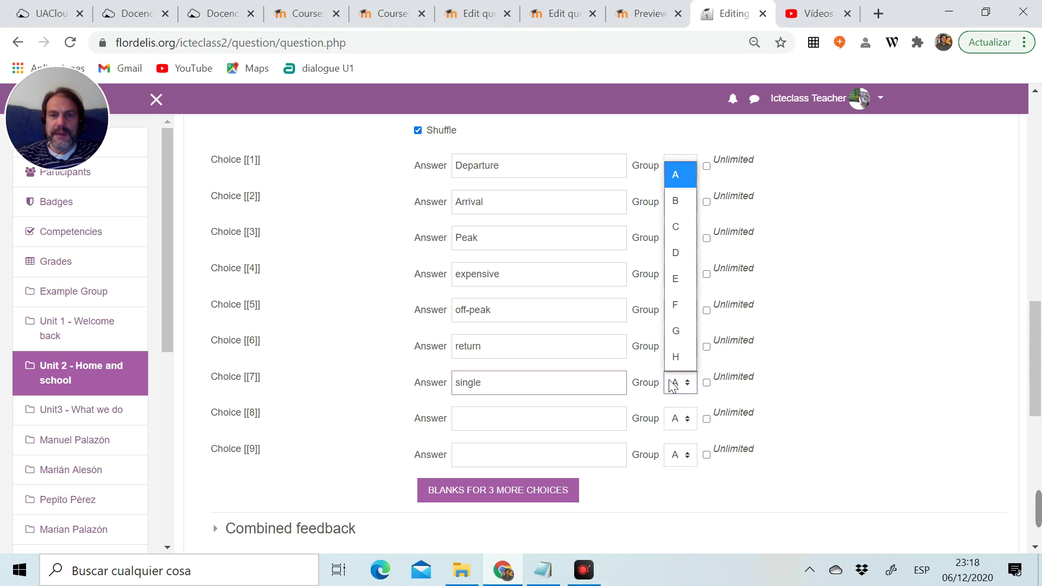
click(673, 232)
- Remove 'fare' from the last sentence and add fare as Choice [[8]] in group C
drag(1028, 337, 1031, 193)
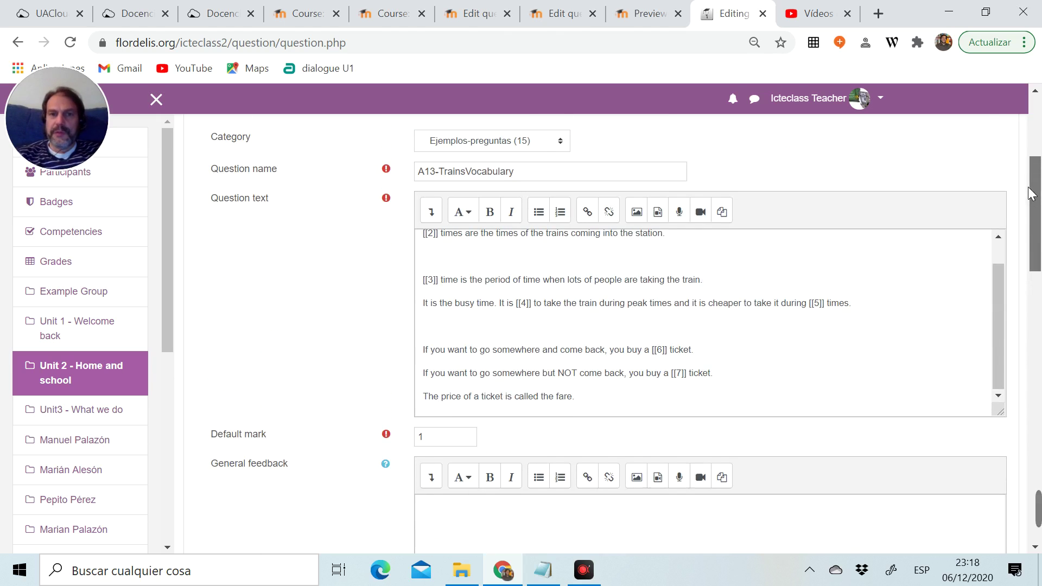
double_click(564, 396)
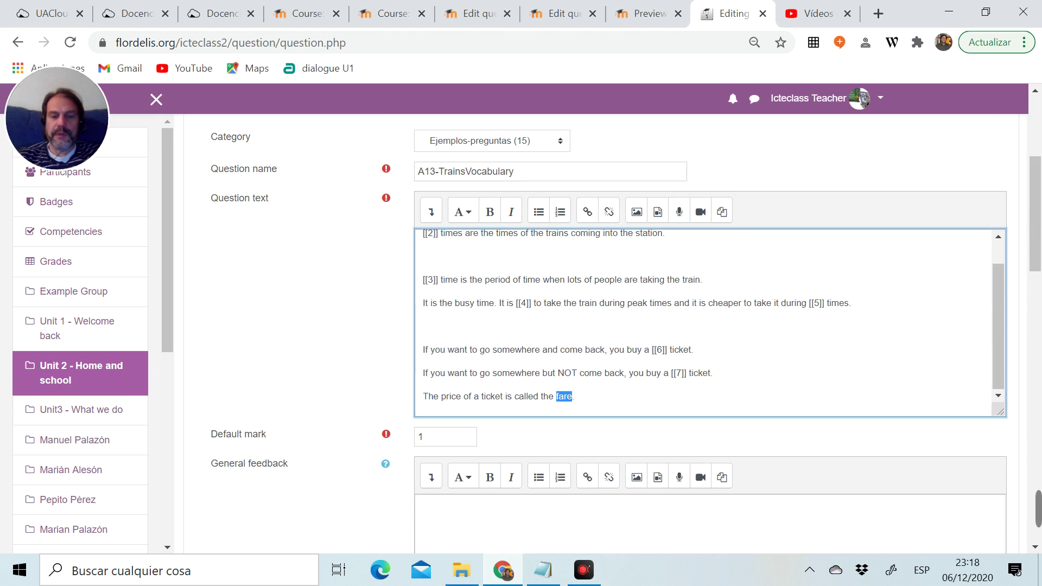
key(BackSpace)
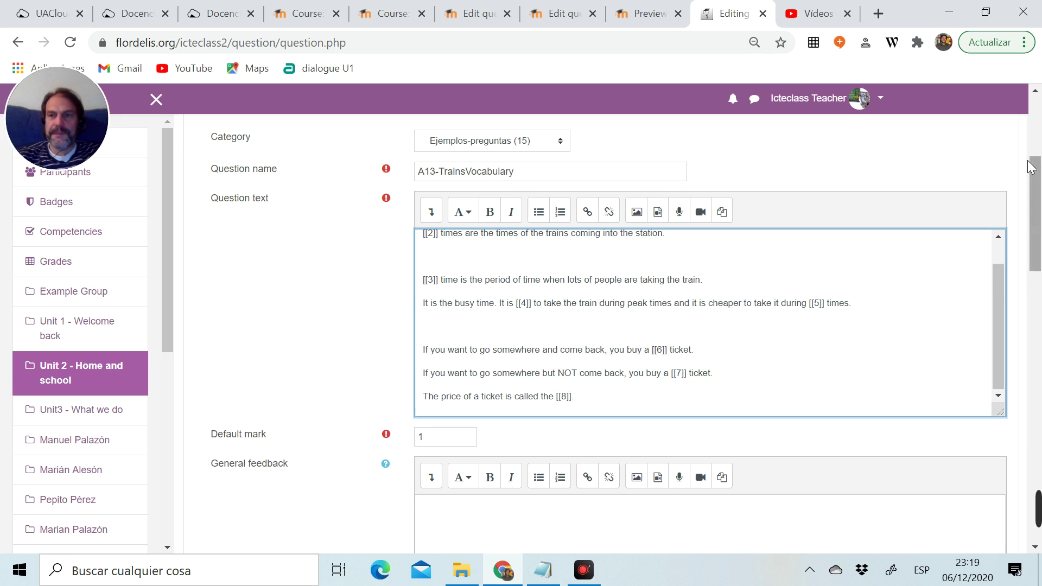
drag(1037, 185, 1037, 334)
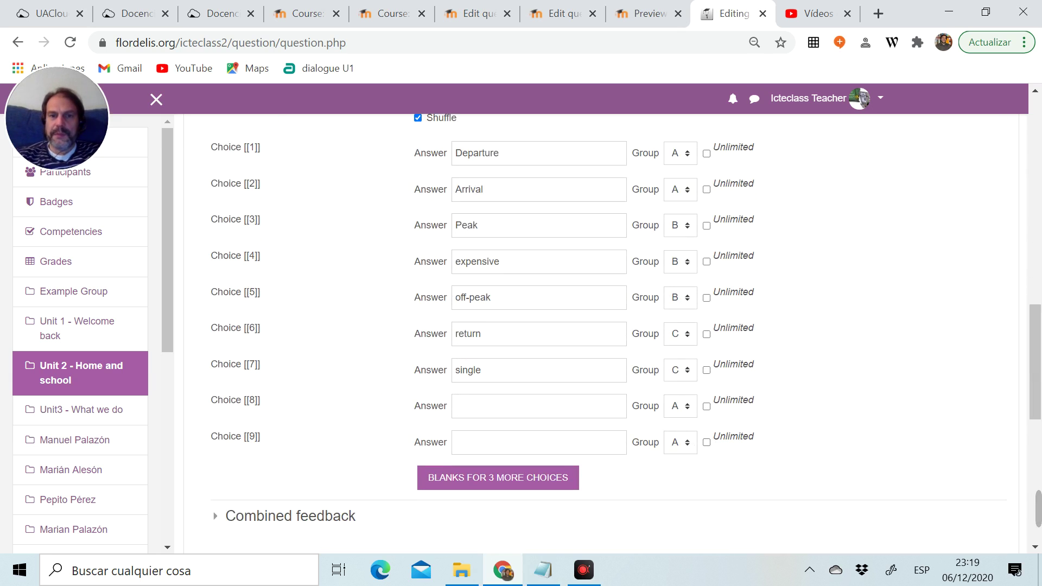
click(515, 408)
text(fare)
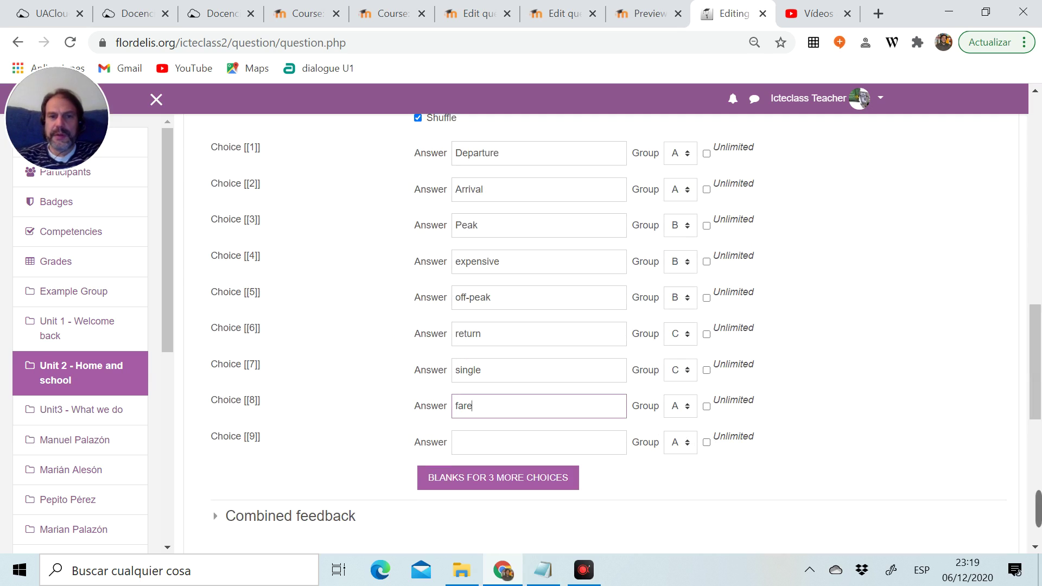
click(676, 411)
click(677, 251)
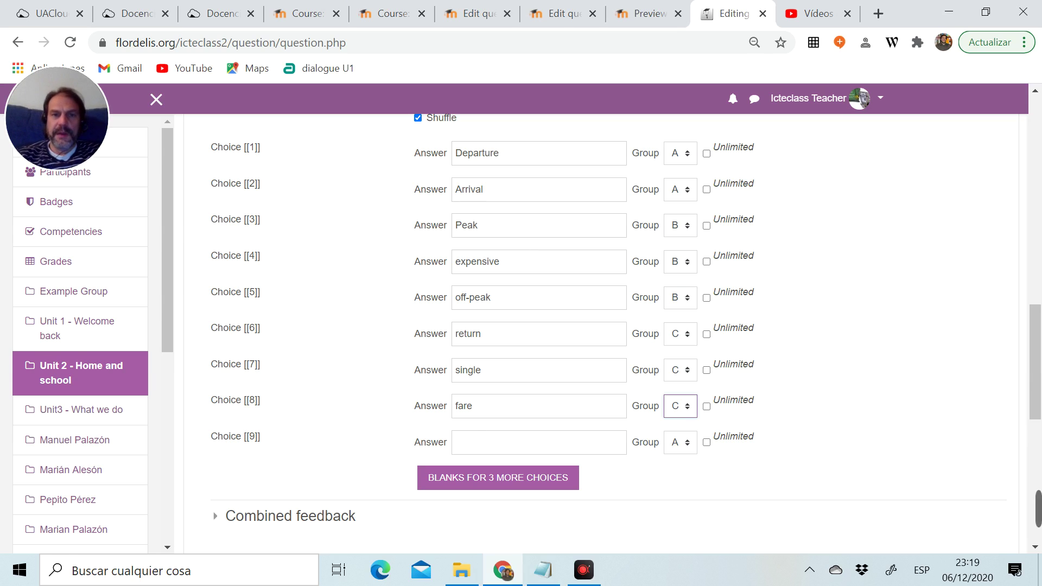
click(537, 443)
- Enter cheap as Choice [[9]]'s answer in group B, then scroll to the form's bottom
text(ch)
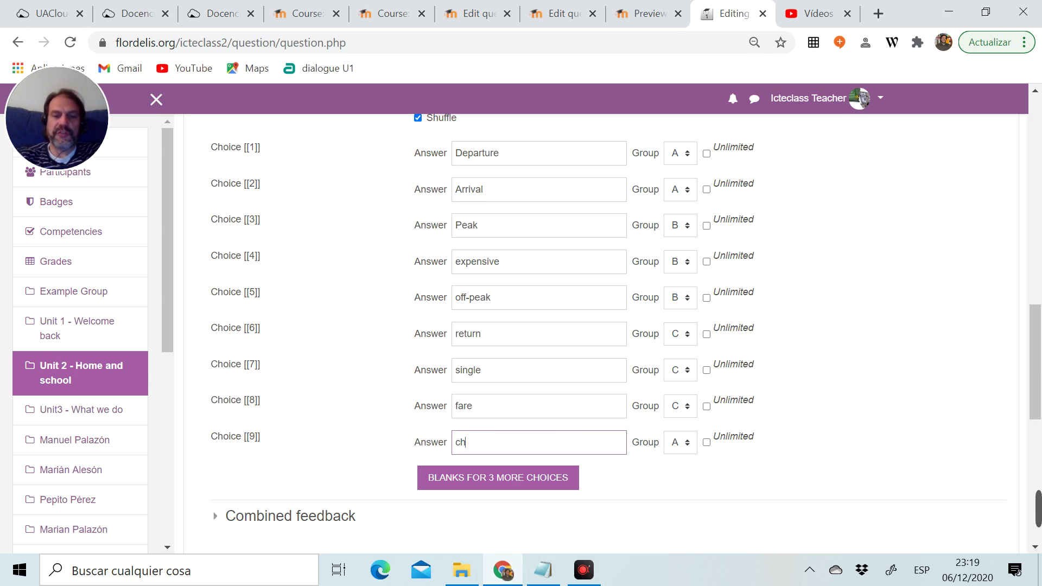
text(eap)
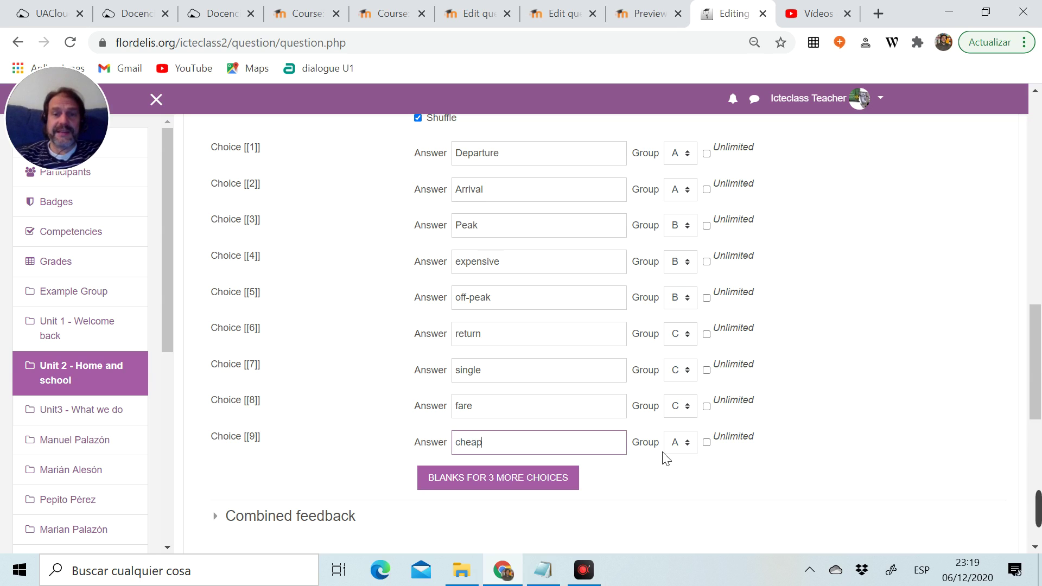
click(685, 444)
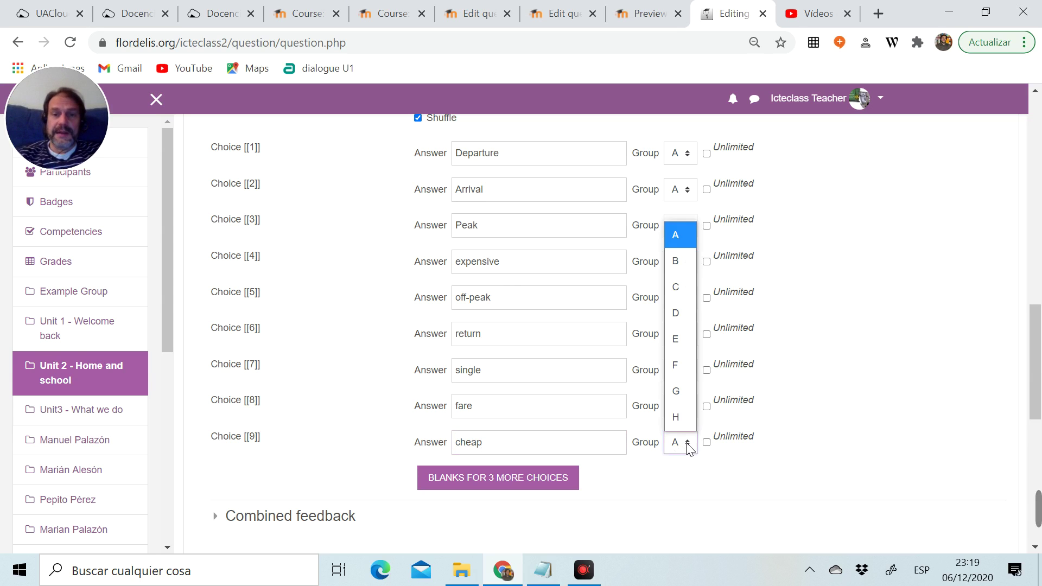
click(680, 262)
scroll(923, 440, down, 1)
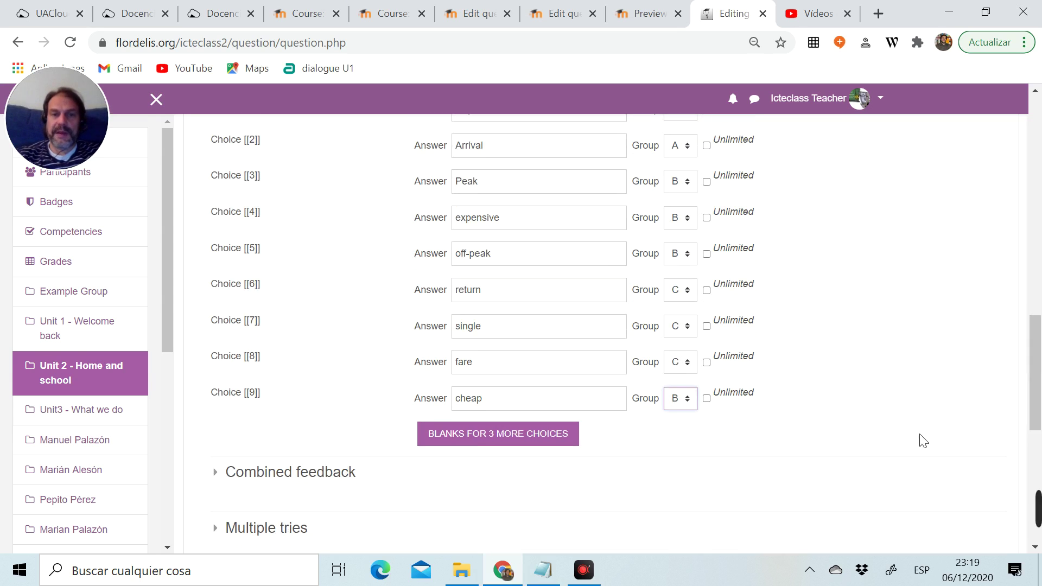
scroll(1039, 380, up, 2)
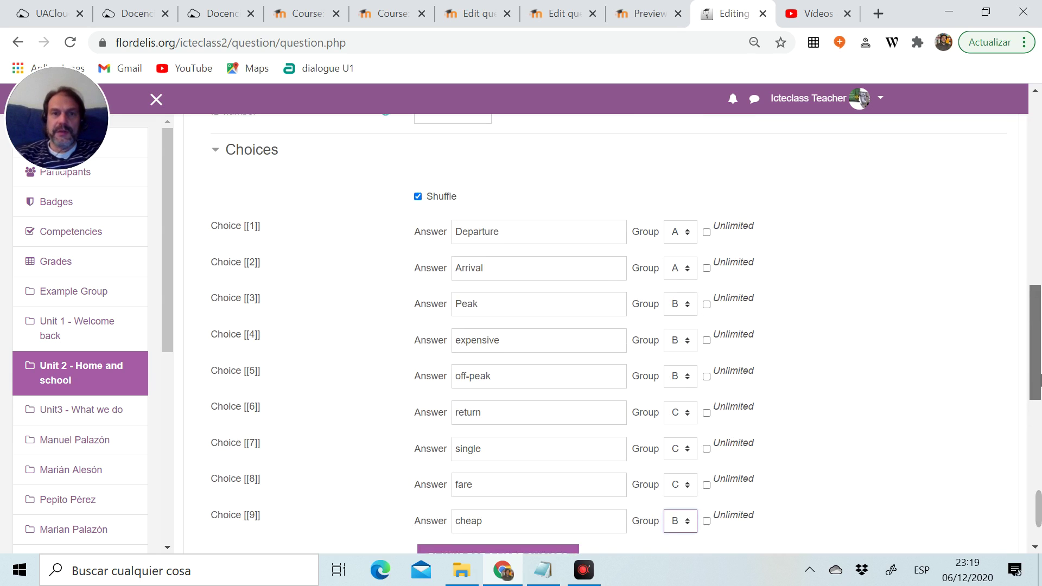
drag(1040, 379, 1039, 354)
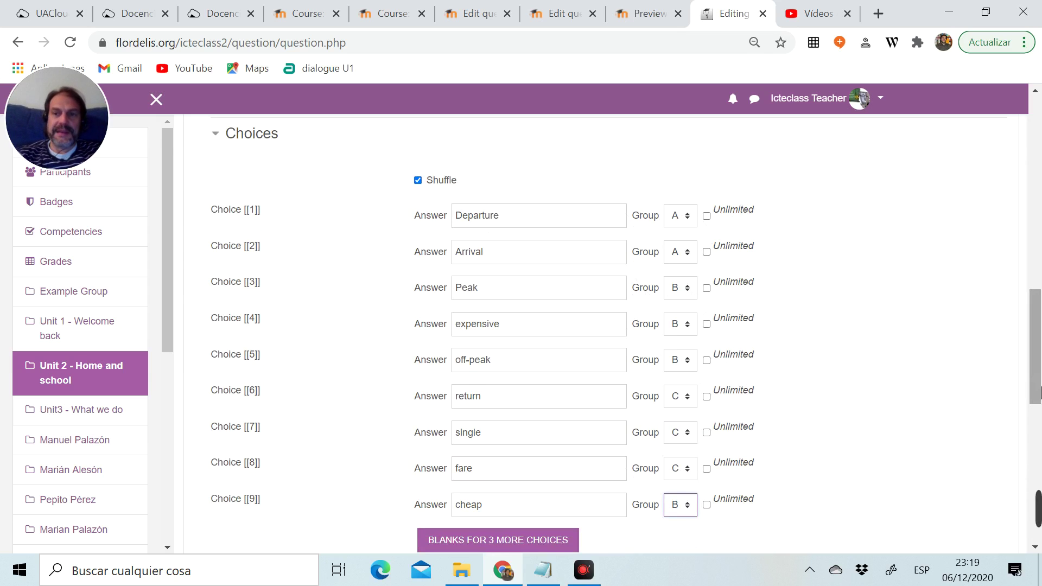
drag(1040, 392, 1040, 466)
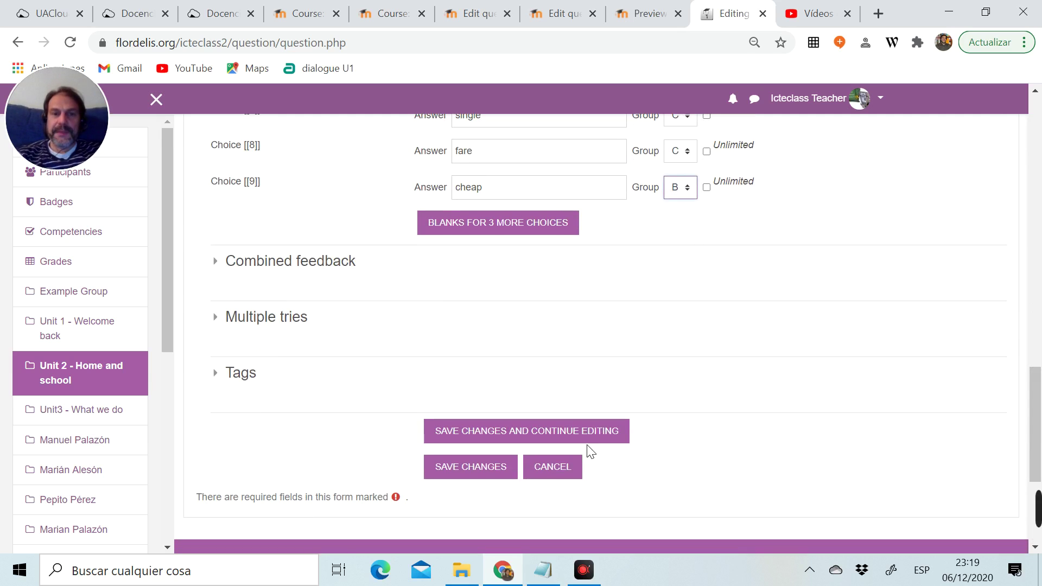
- Save A13-TrainsVocabulary to the question bank and open its preview
click(482, 473)
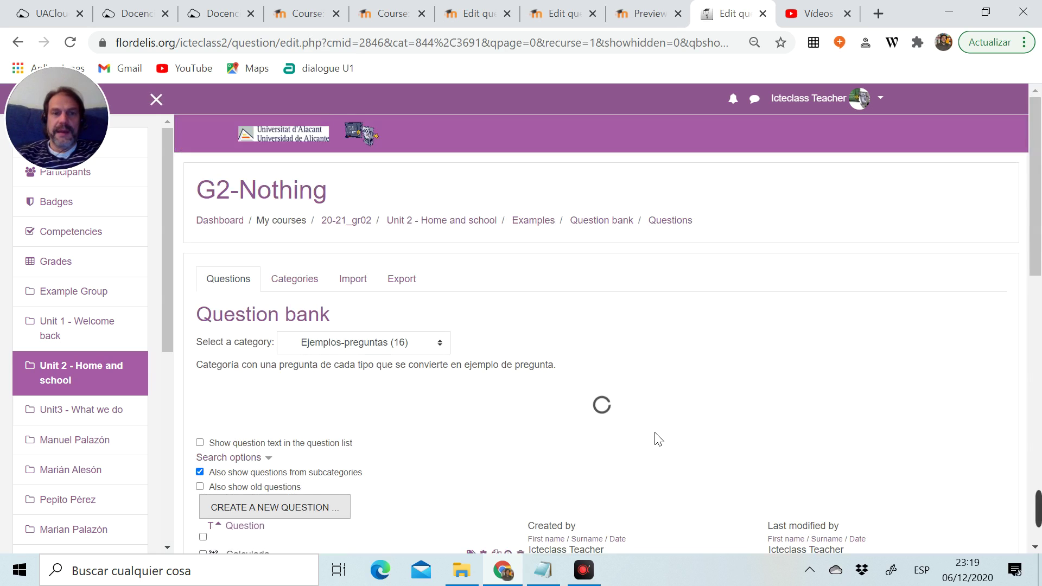
drag(1039, 219, 1039, 278)
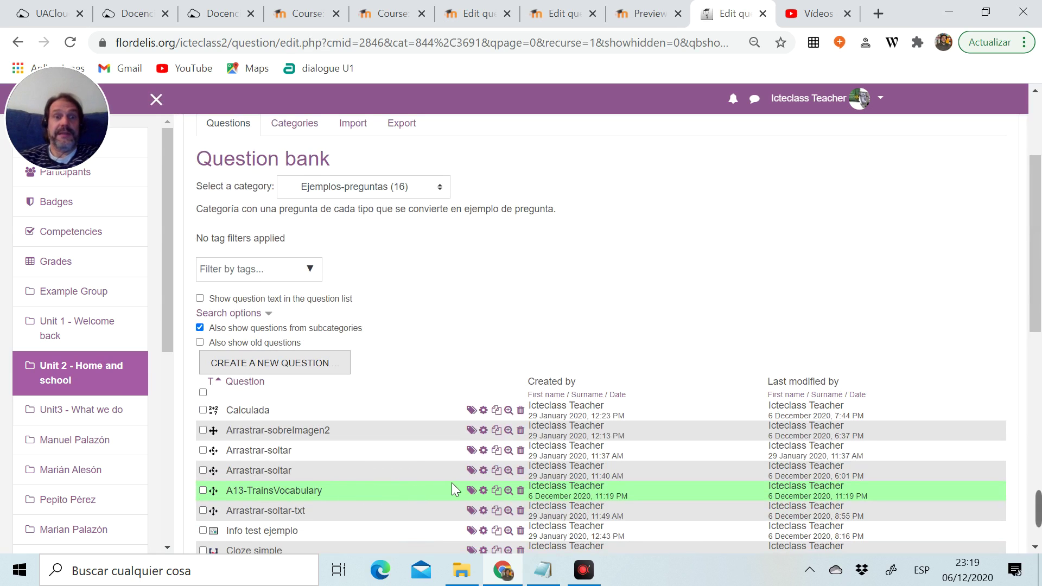
drag(1036, 244, 1035, 276)
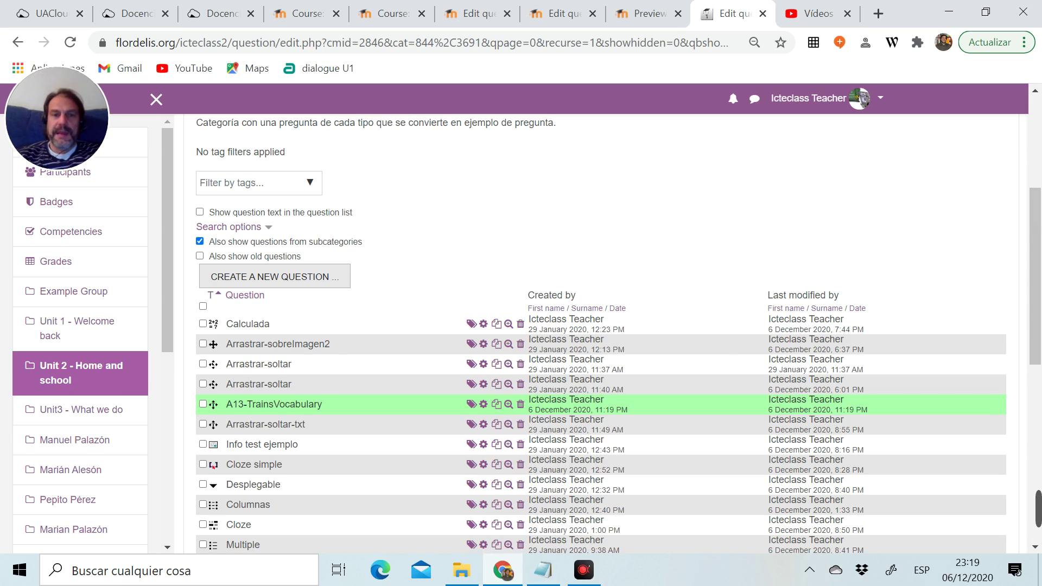
click(509, 404)
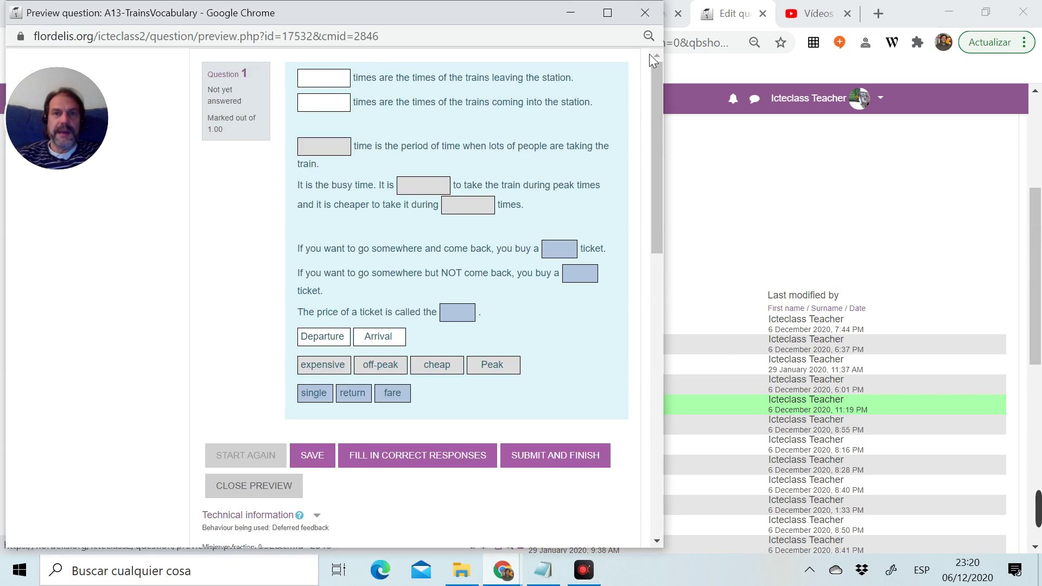
- Maximize the A13-TrainsVocabulary preview window to full screen
click(607, 13)
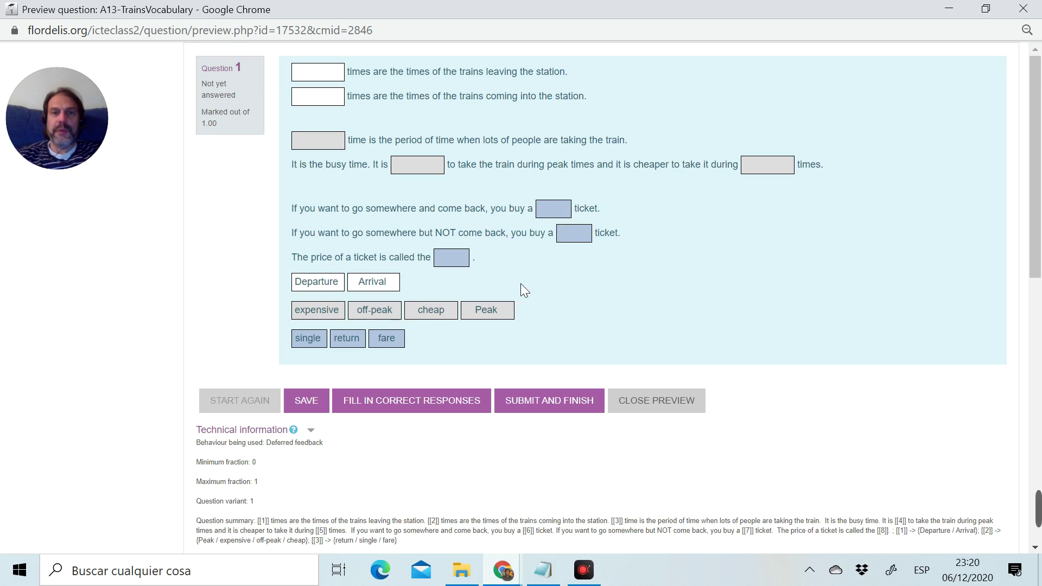
- Drop Departure, Arrival, expensive, off-peak, Peak, single, return and fare into their gaps, leaving cheap
drag(336, 295, 333, 75)
drag(372, 282, 320, 92)
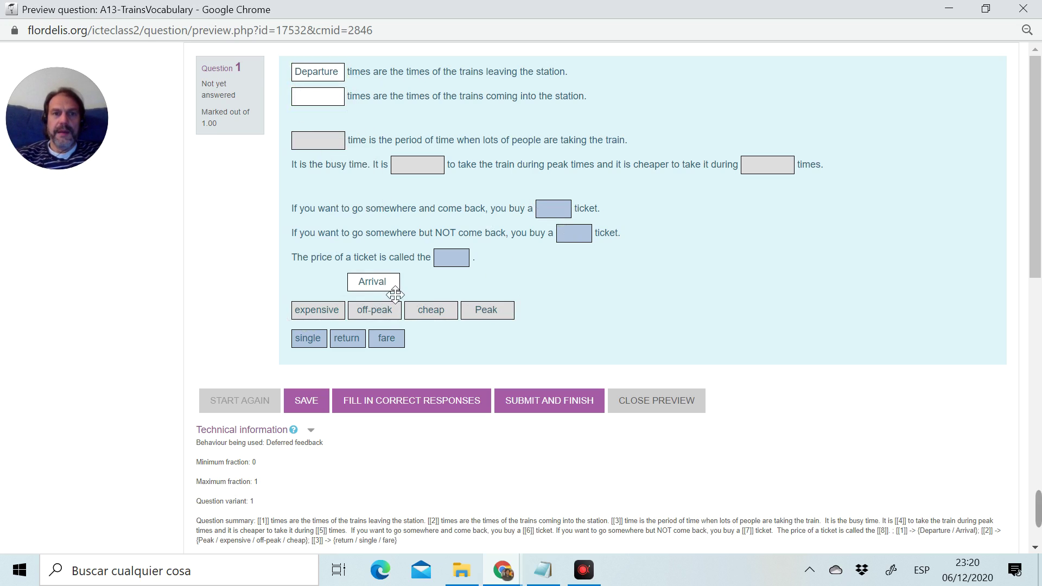
drag(395, 295, 340, 96)
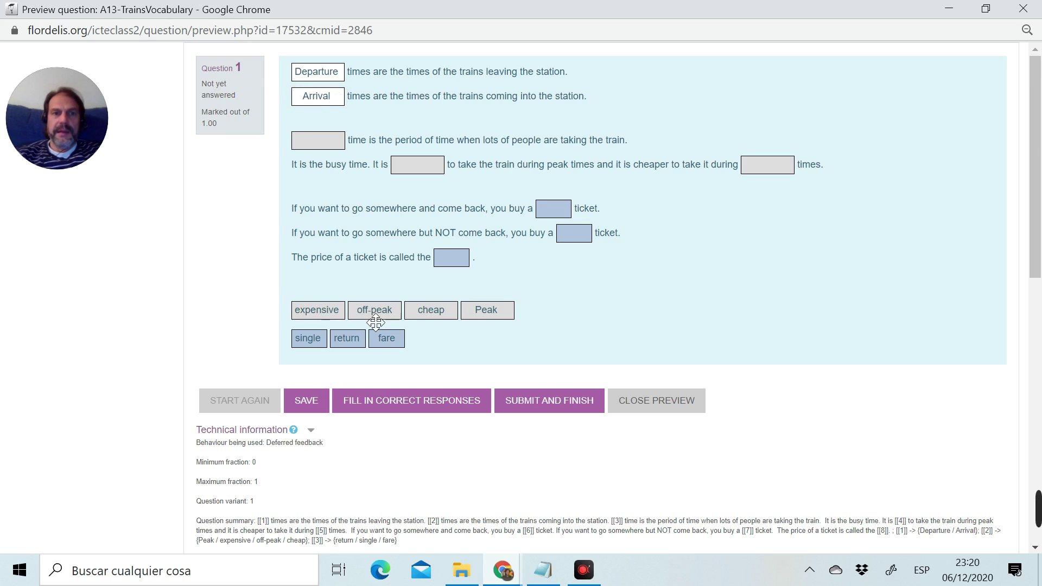
drag(342, 311, 417, 165)
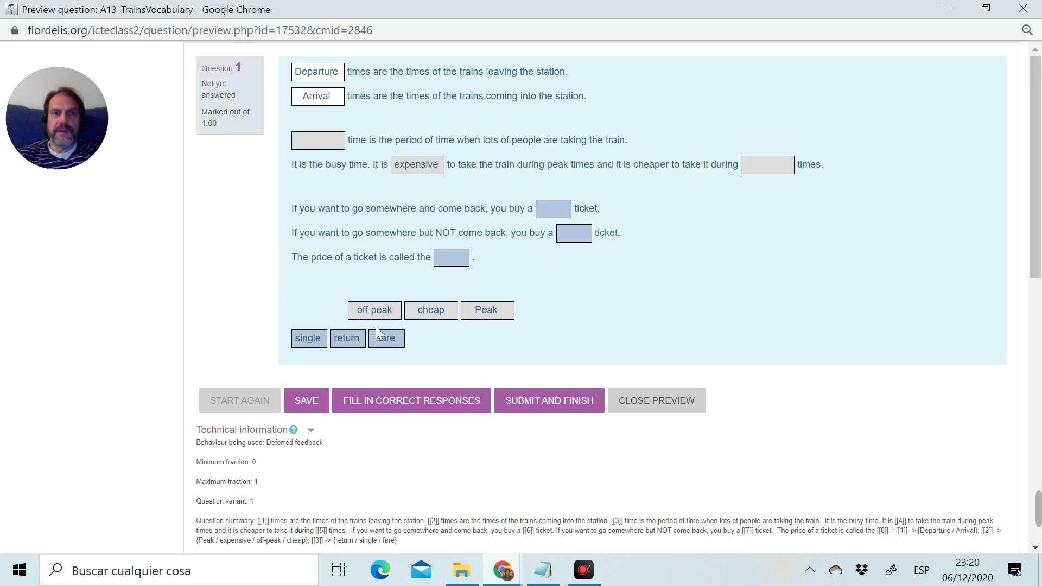
drag(375, 315, 793, 170)
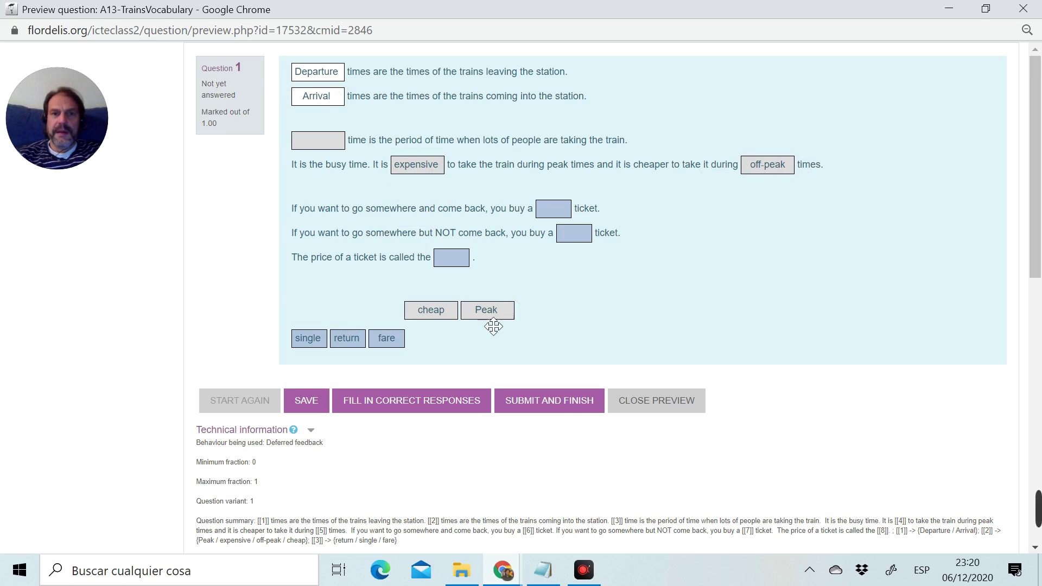
drag(493, 326, 318, 142)
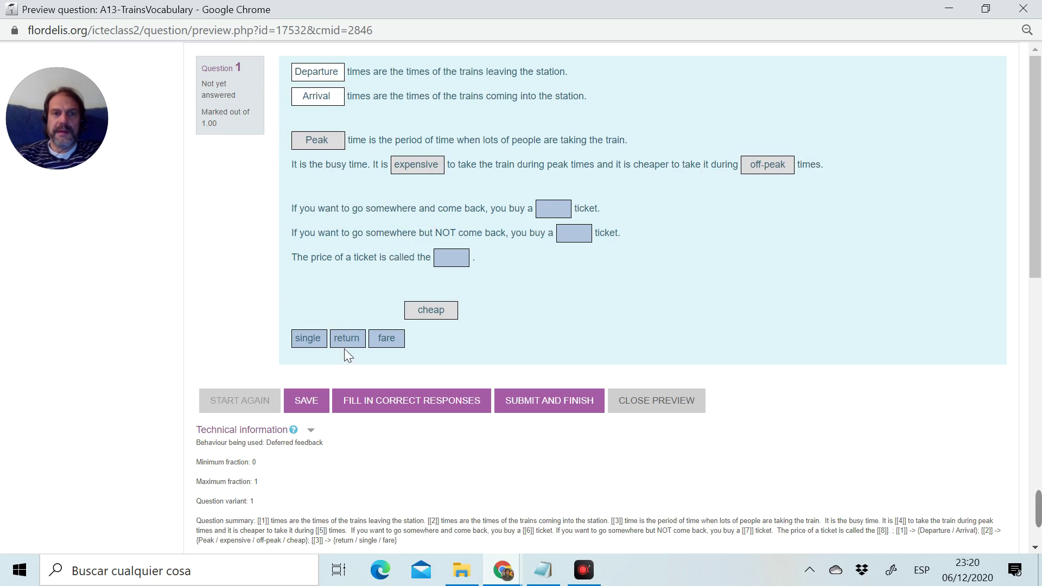
drag(312, 342, 583, 242)
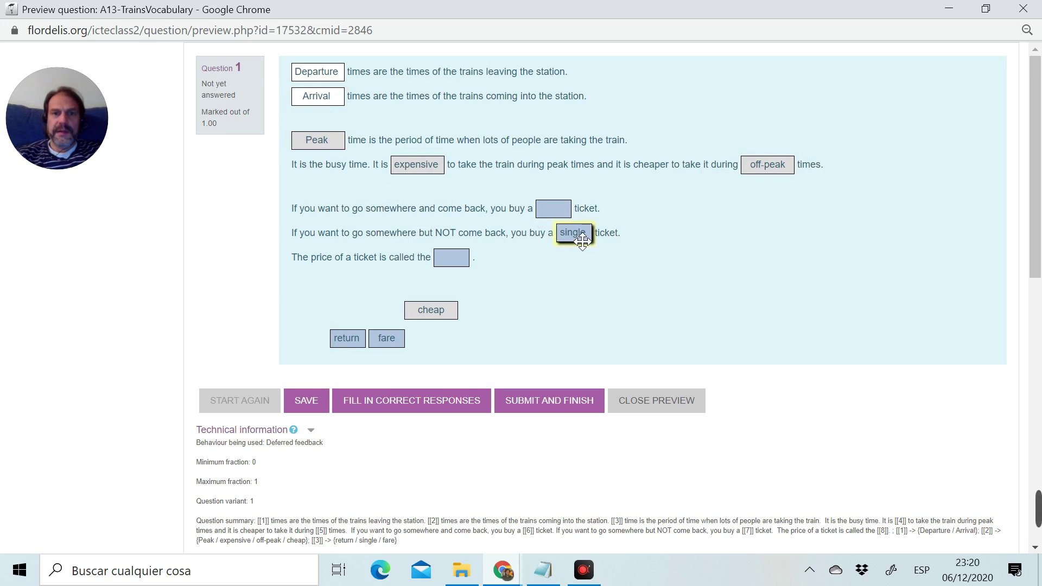
drag(345, 341, 473, 269)
drag(365, 342, 567, 216)
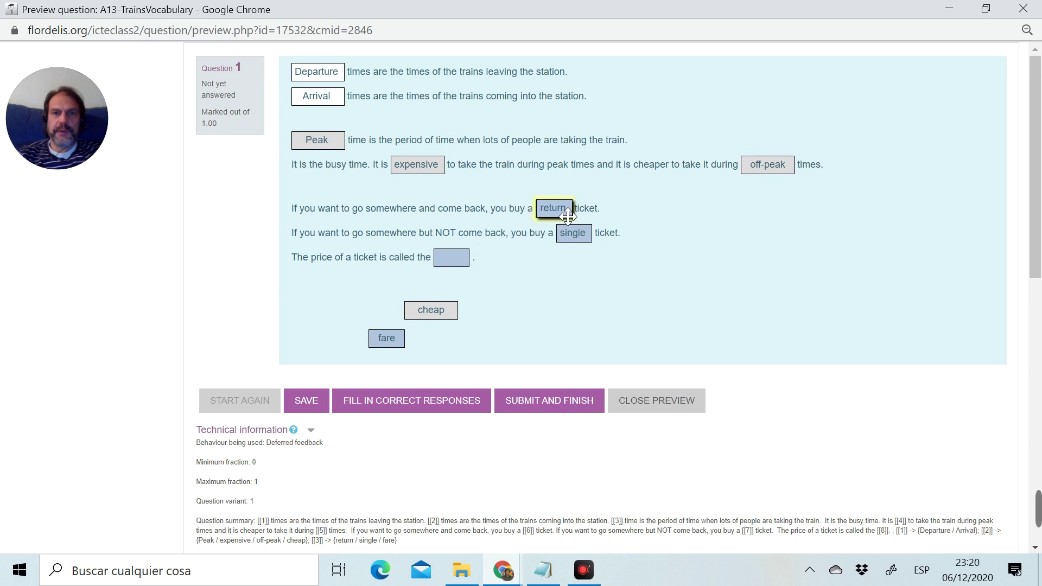
drag(391, 343, 470, 257)
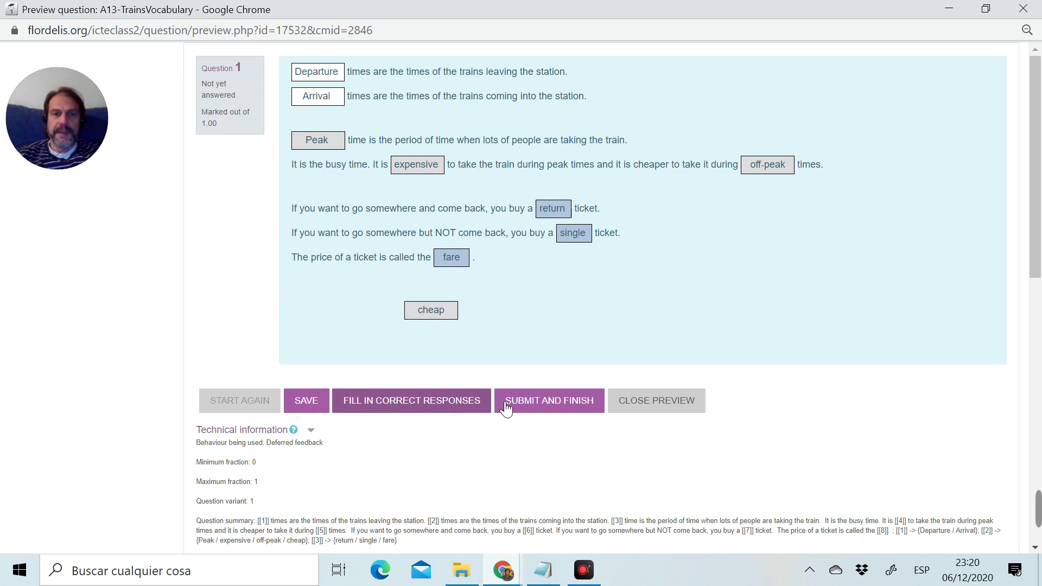
- Submit and finish the preview attempt with all eight gaps filled
click(535, 407)
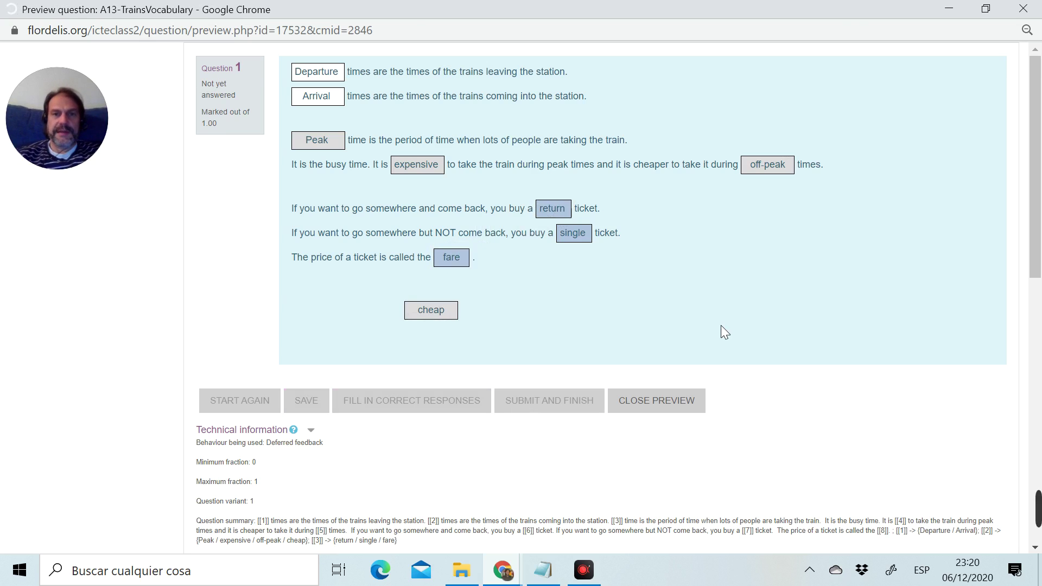